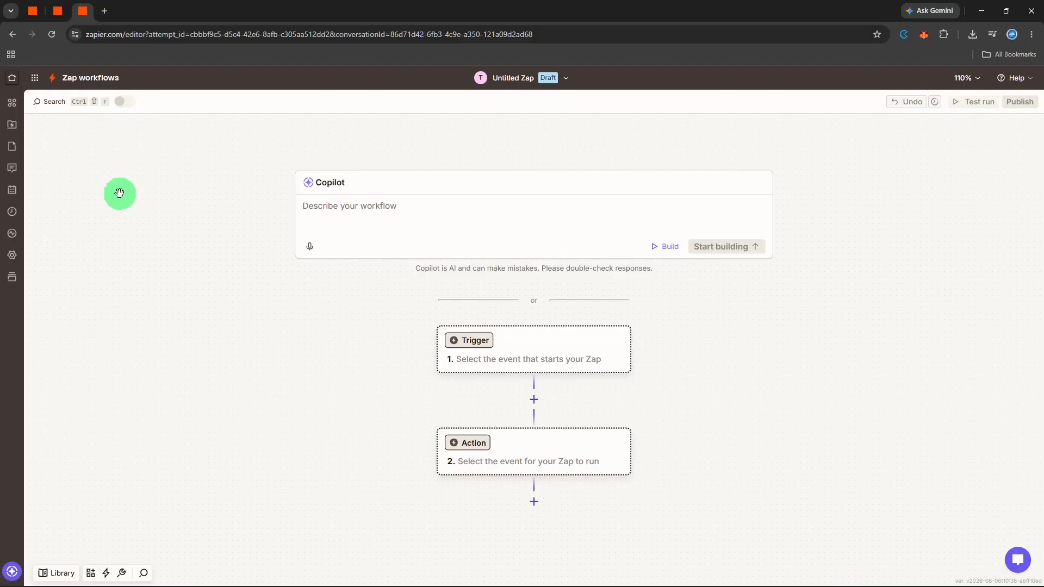
# Set the Zap's trigger to Typeform with the New Entry event and continue to its configuration
pyautogui.click(452, 341)
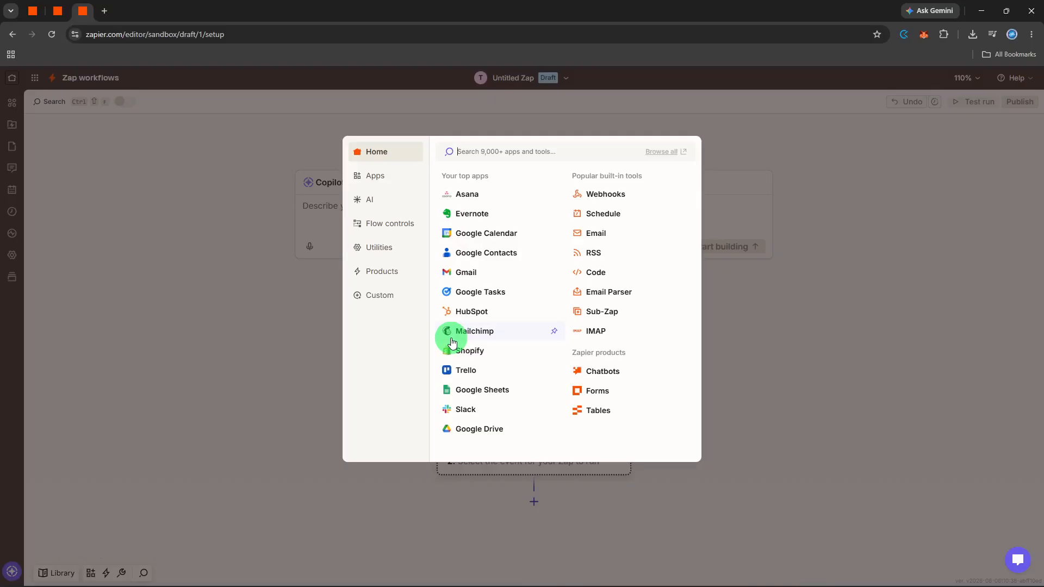
pyautogui.write('typeform')
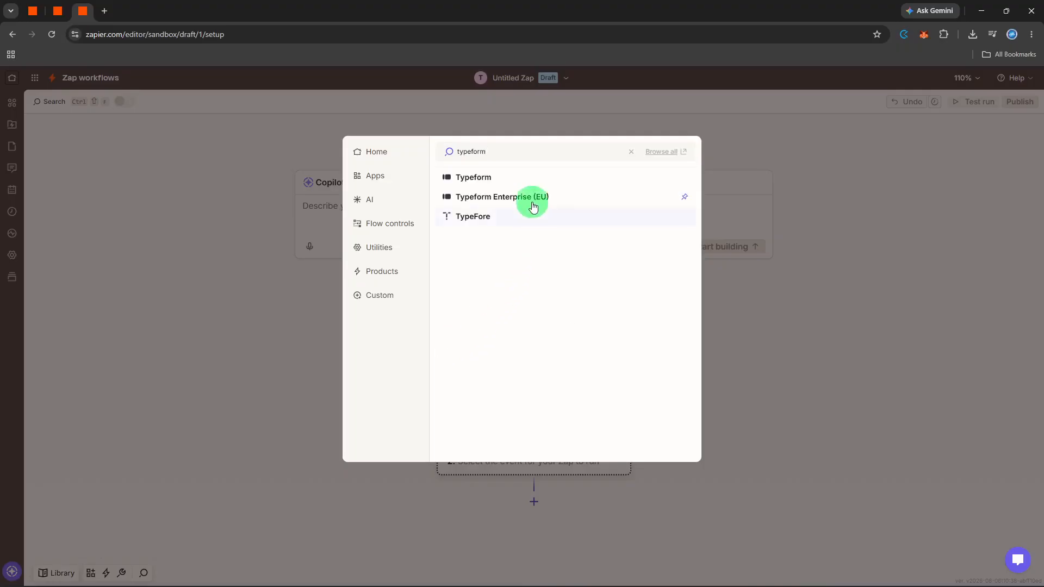
pyautogui.click(533, 181)
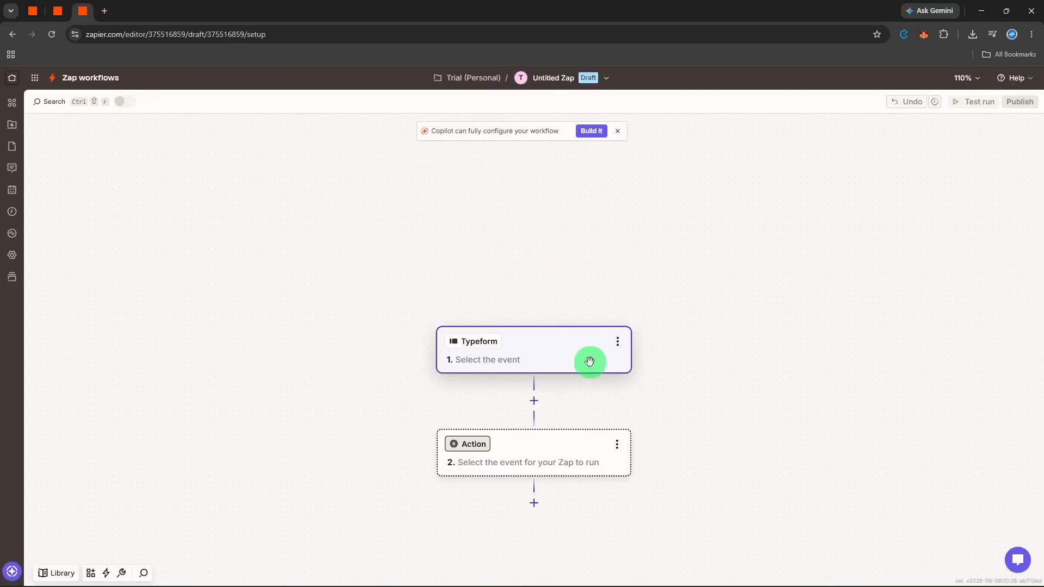
pyautogui.click(502, 359)
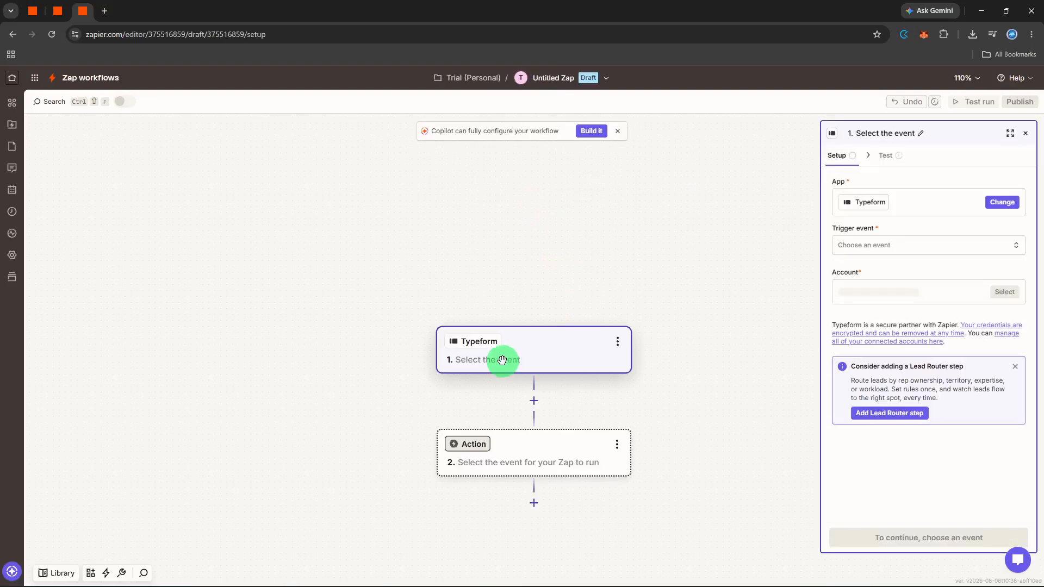
pyautogui.click(899, 245)
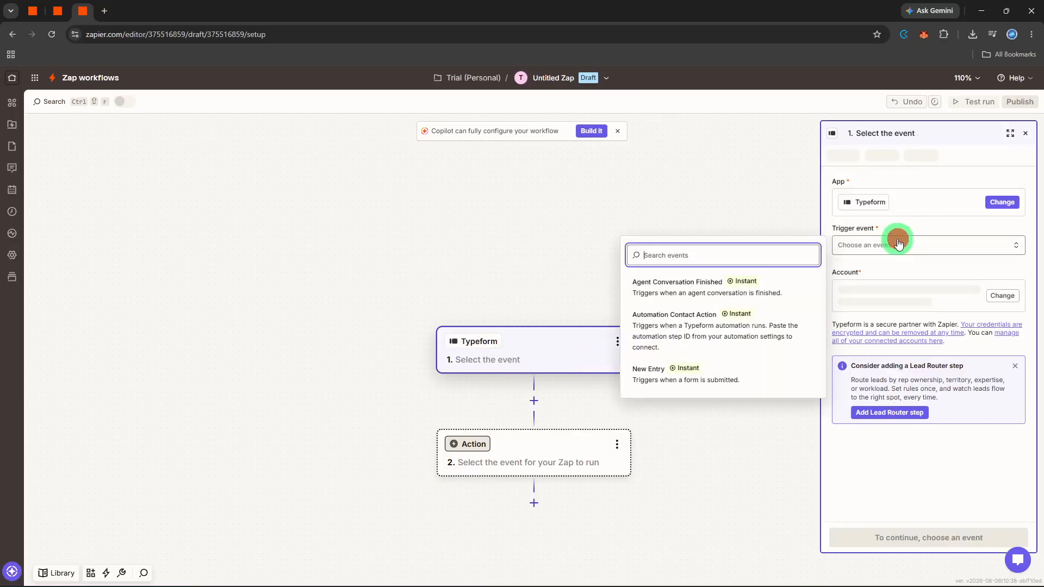
pyautogui.click(762, 366)
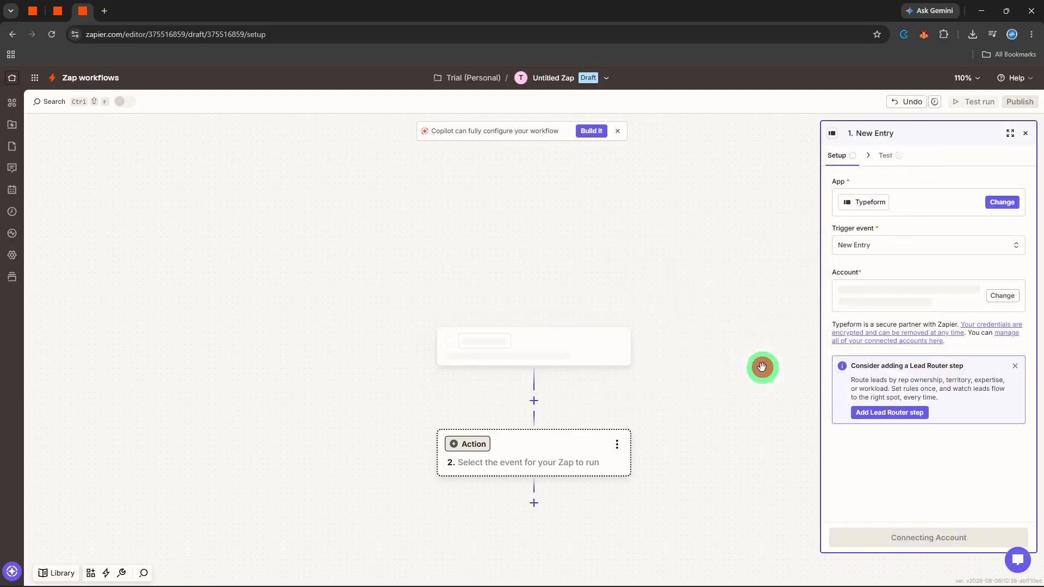
pyautogui.click(921, 498)
pyautogui.click(906, 538)
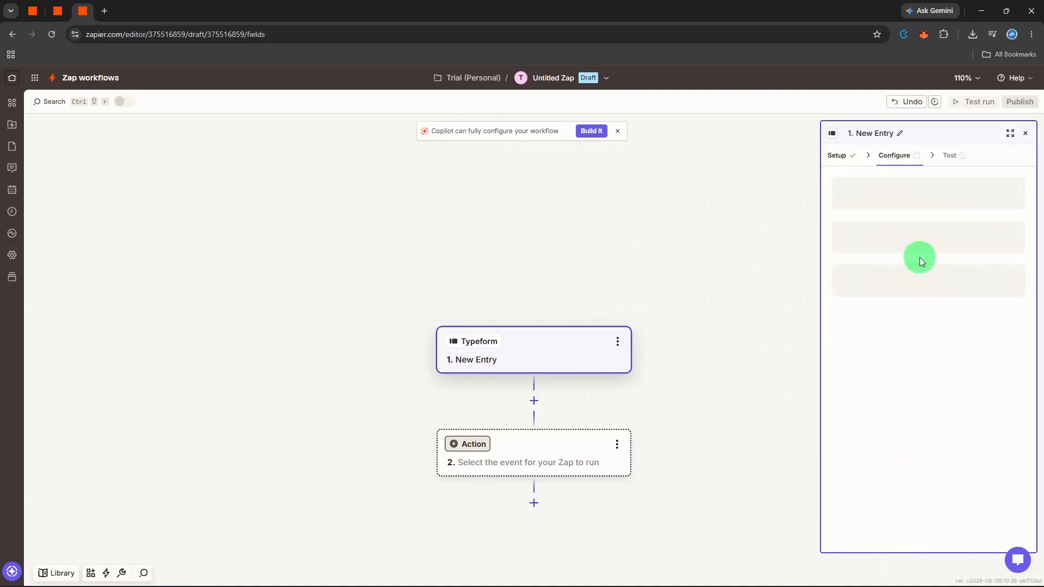
# Choose "New form" as the form for the Typeform trigger and test the trigger
pyautogui.click(915, 202)
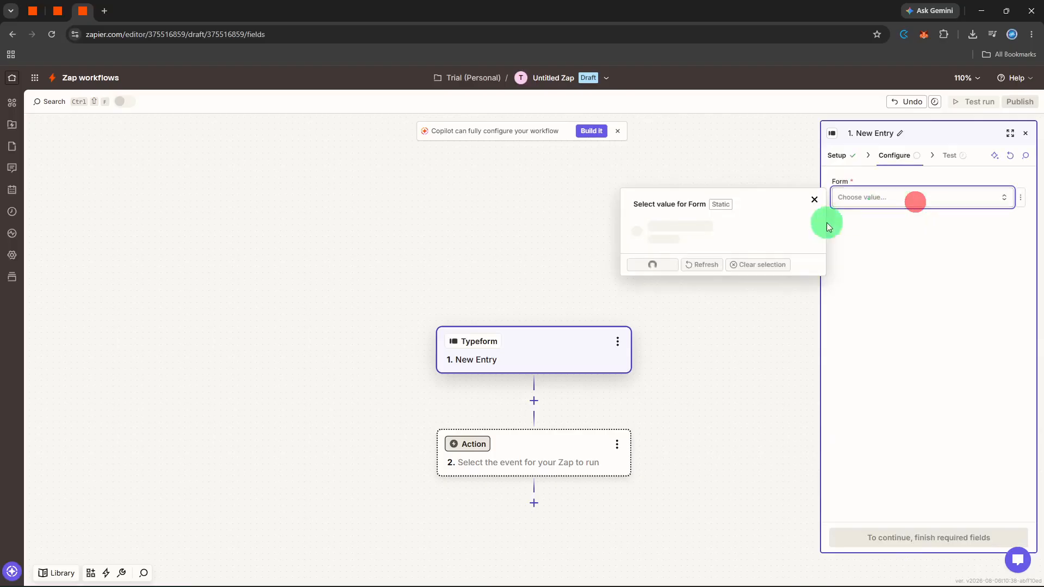
pyautogui.click(708, 229)
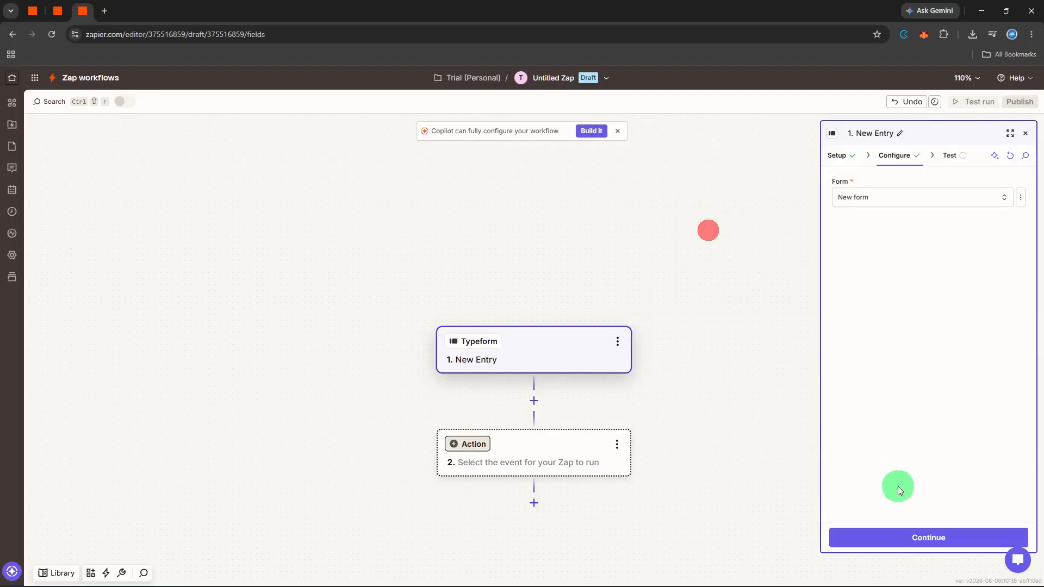
pyautogui.click(899, 535)
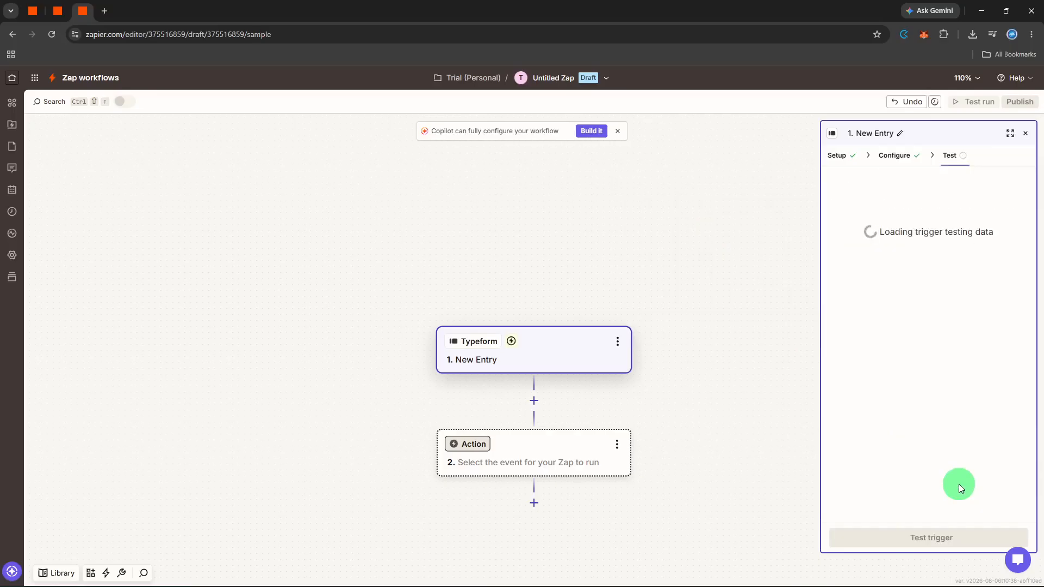
pyautogui.click(938, 533)
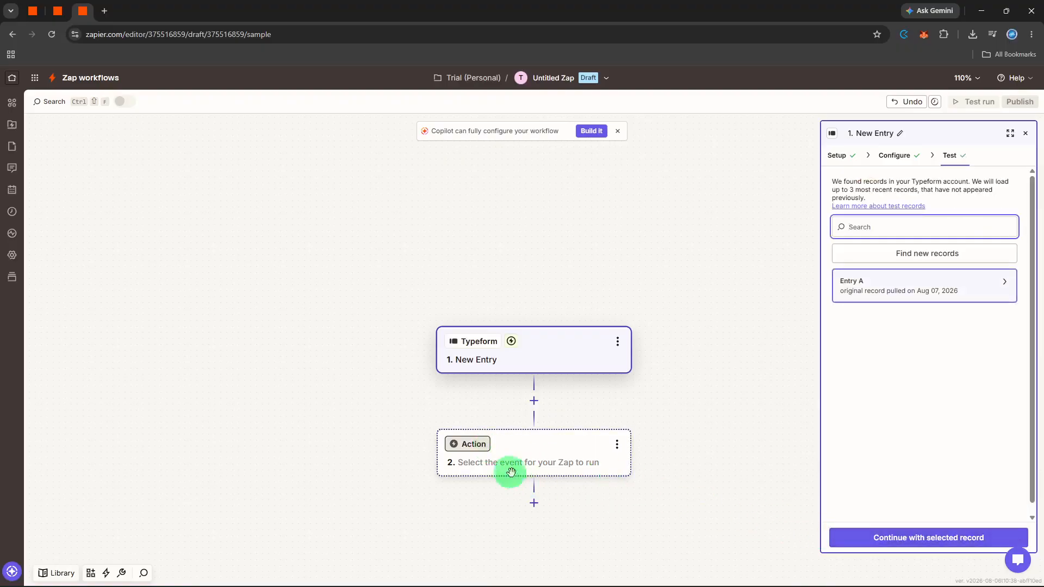
# Set the second step to HubSpot with the Create Contact event and continue to its configuration
pyautogui.click(493, 460)
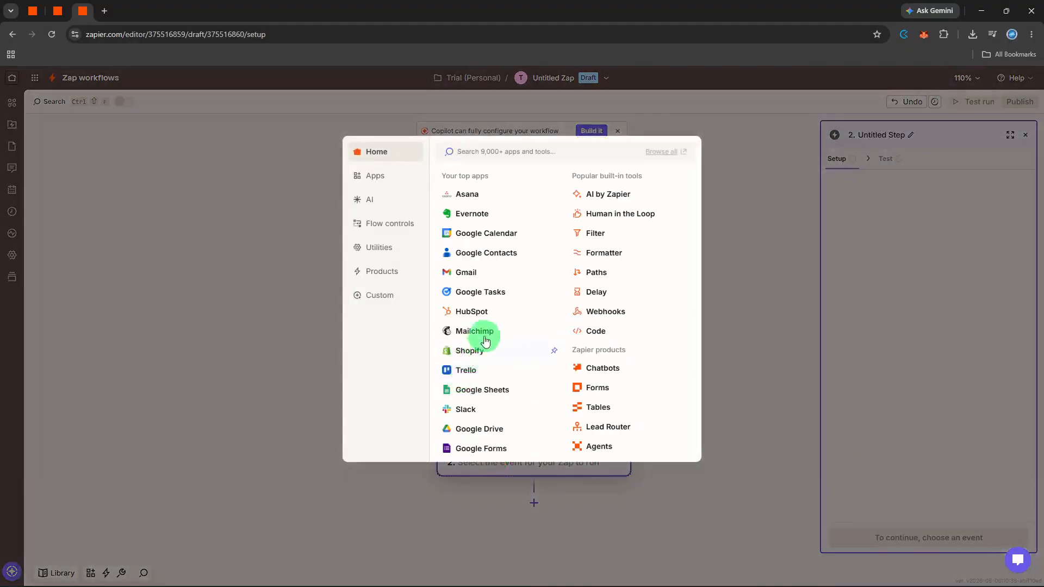
pyautogui.click(496, 320)
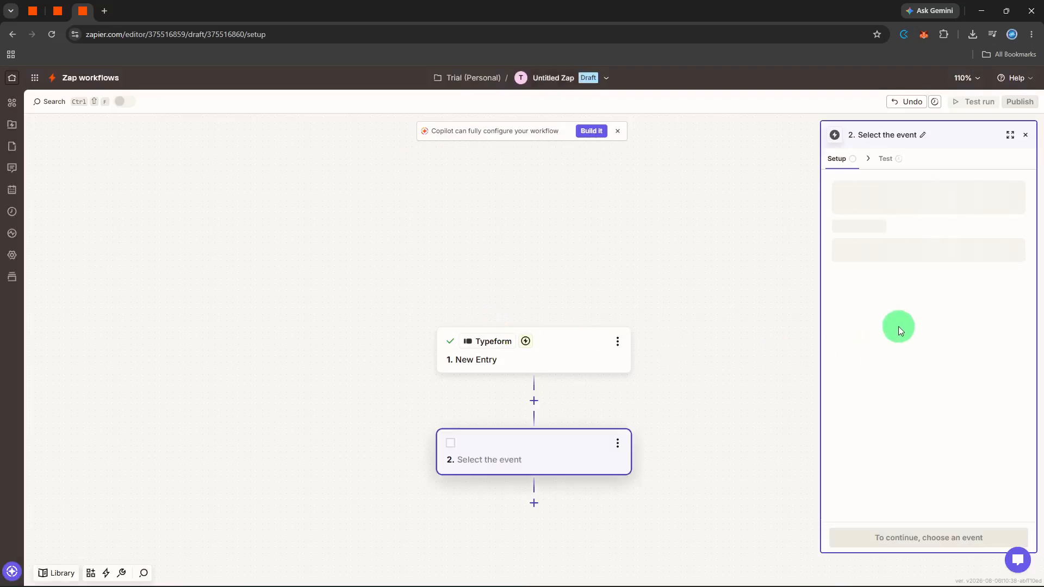
pyautogui.click(904, 248)
pyautogui.write('c')
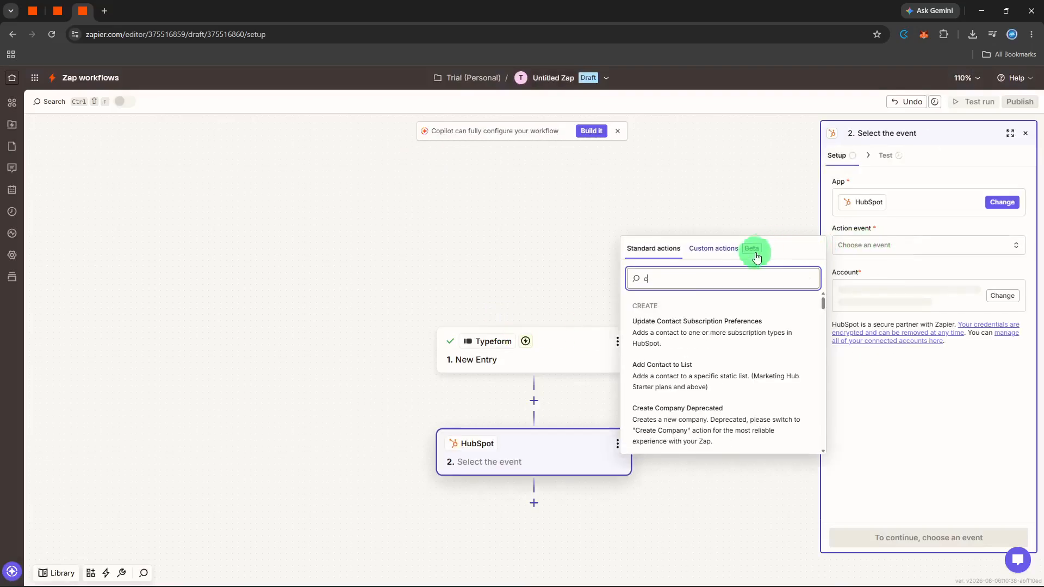
pyautogui.write('o')
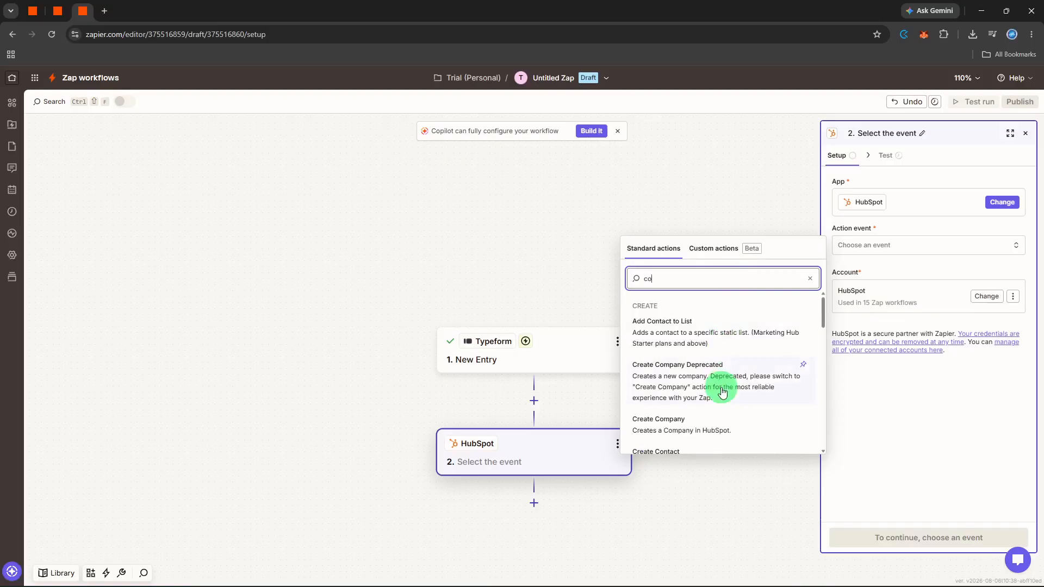
pyautogui.write('n')
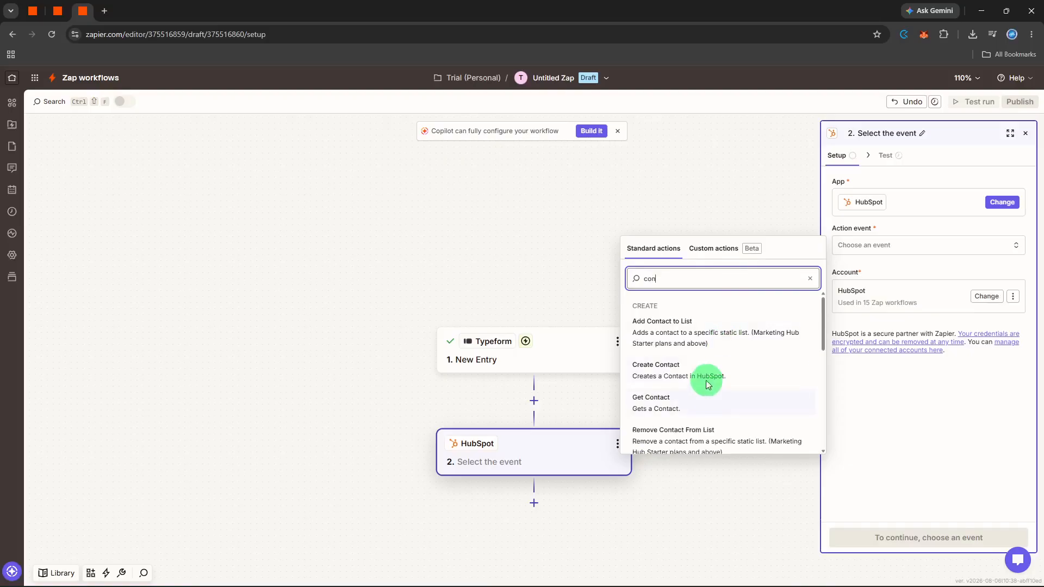
pyautogui.click(708, 383)
pyautogui.click(940, 536)
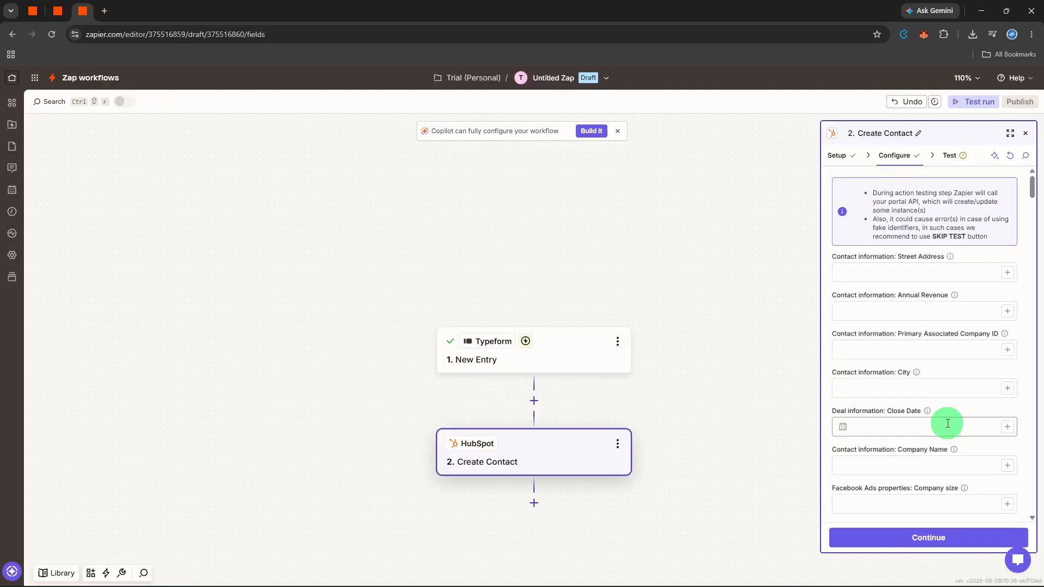
# Insert the Typeform Form Responses data into the contact's Facebook Ads Degree field and test the Create Contact step
pyautogui.scroll(-1, 978, 349)
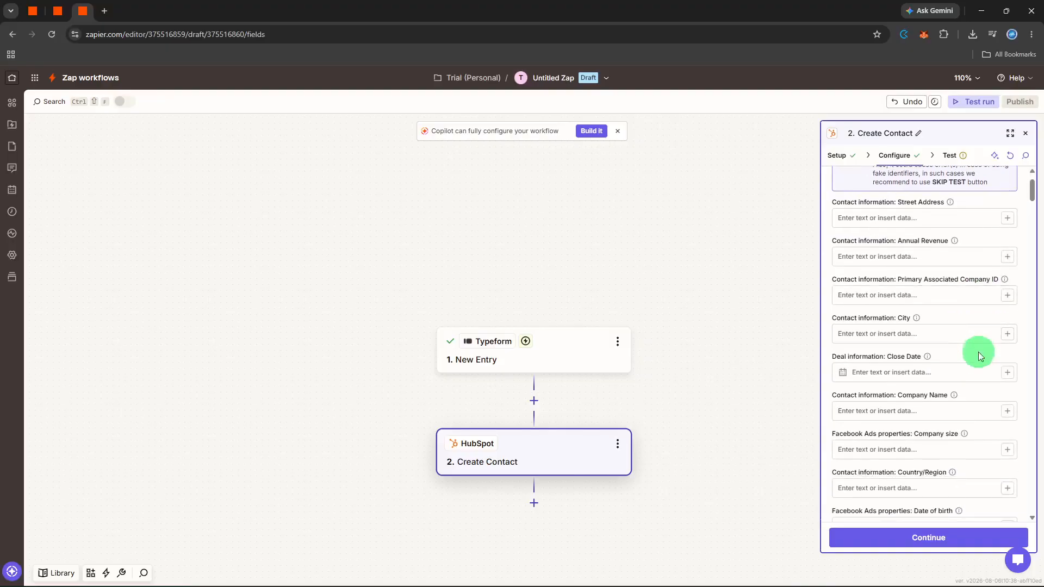
pyautogui.scroll(-1, 1008, 403)
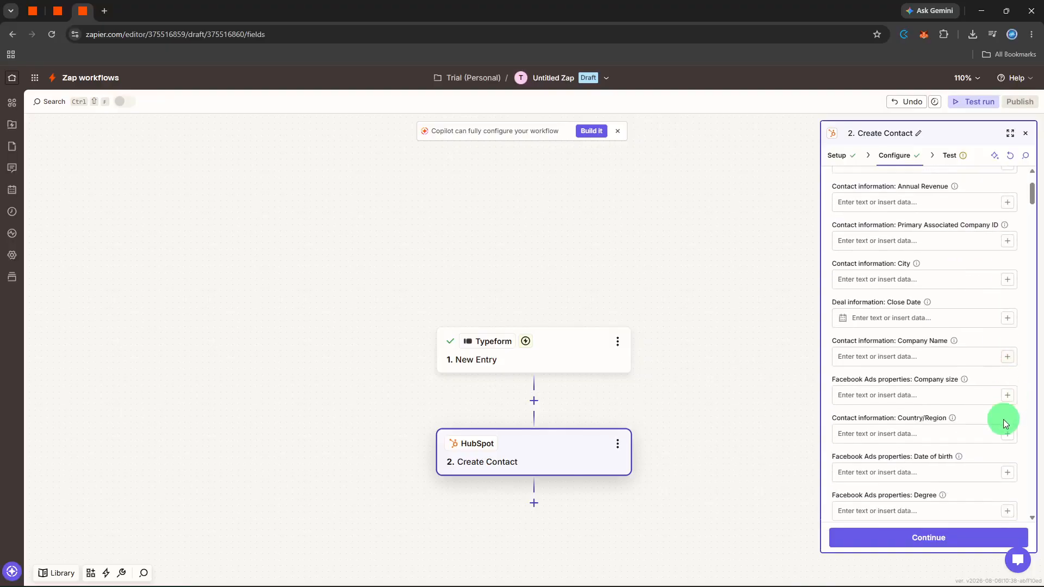
pyautogui.scroll(-2, 1009, 476)
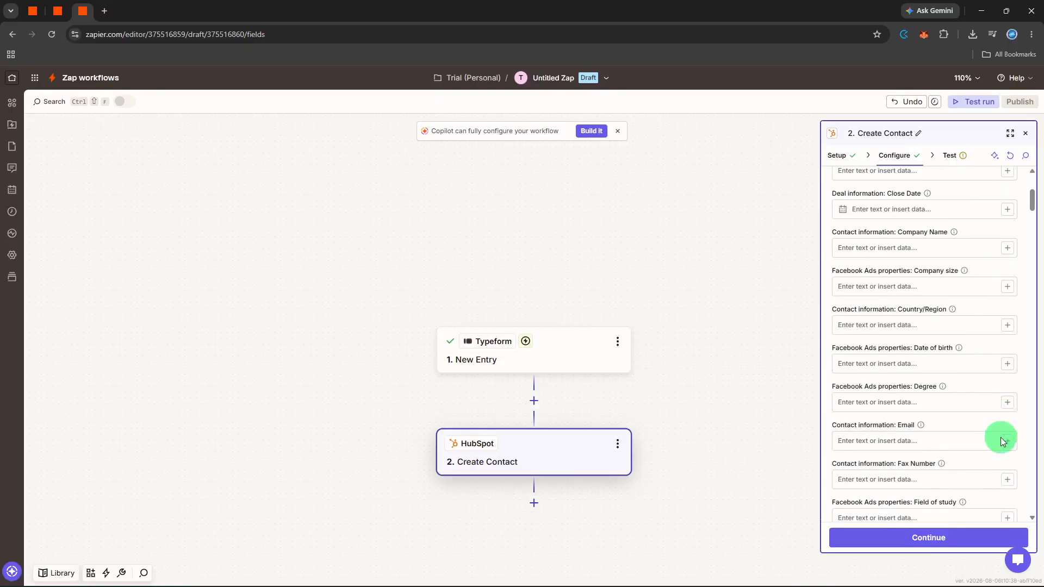
pyautogui.click(1004, 407)
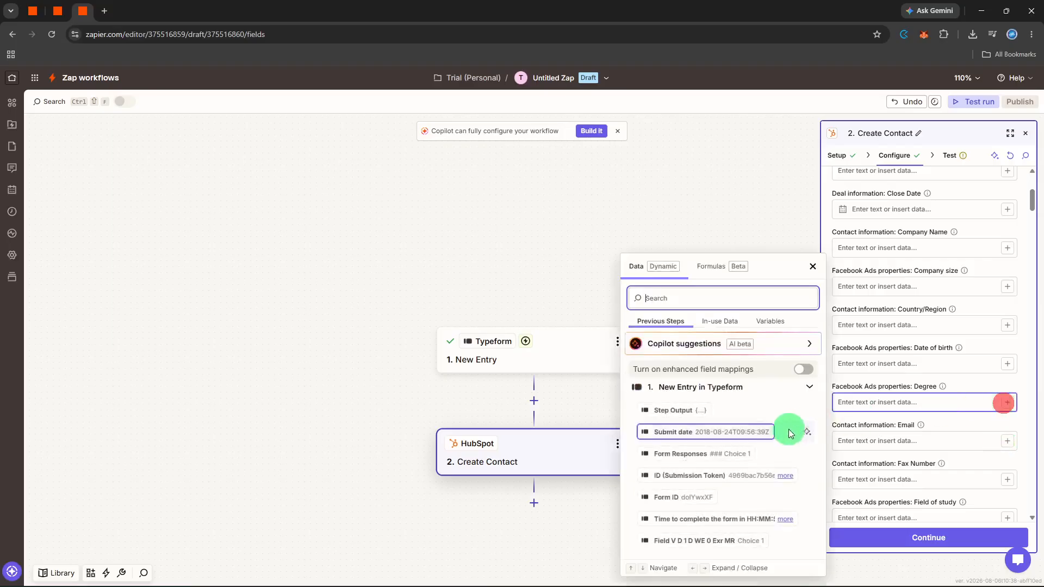
pyautogui.click(745, 453)
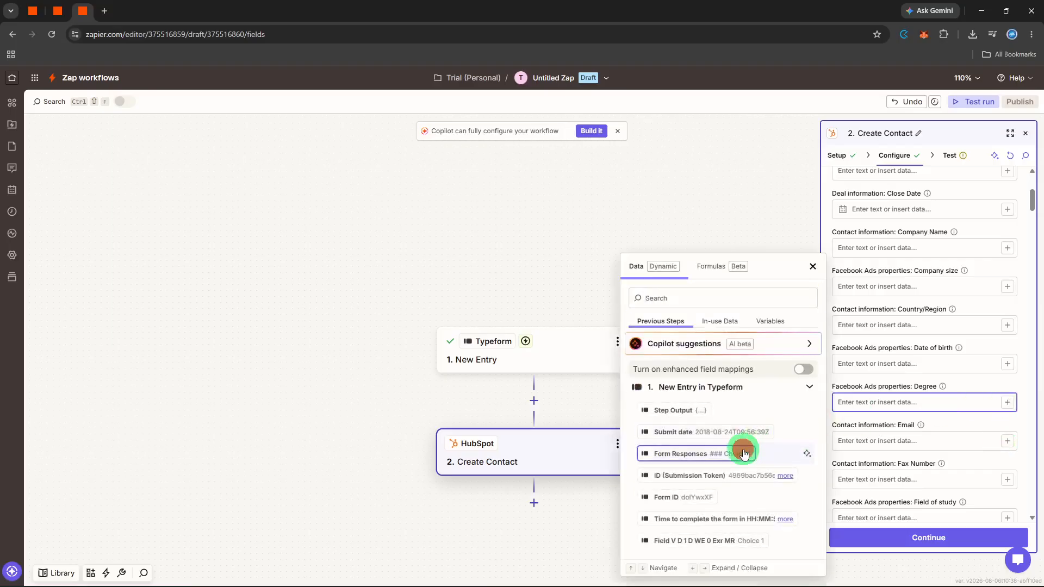
pyautogui.click(886, 536)
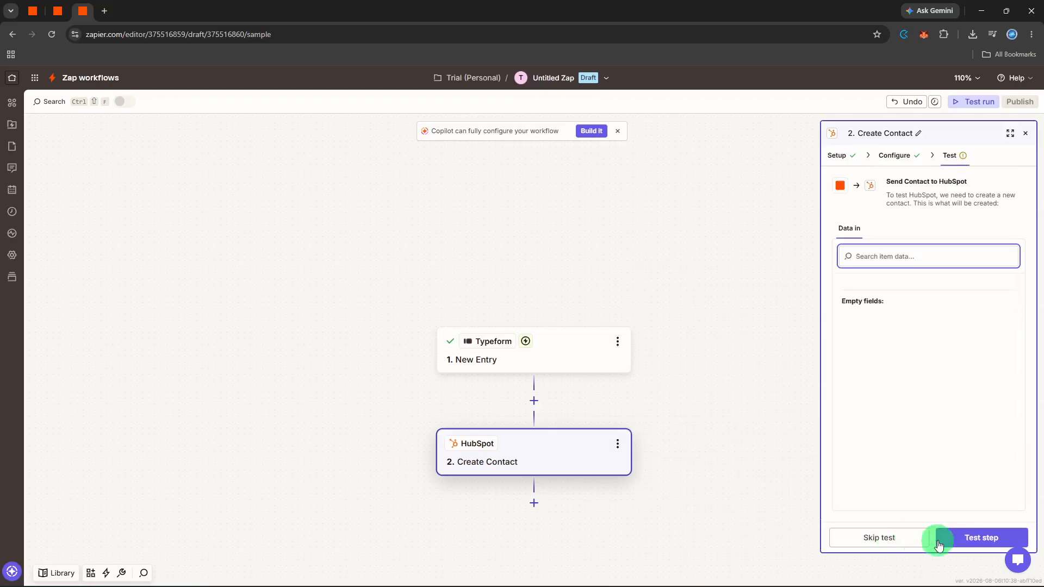
pyautogui.click(953, 542)
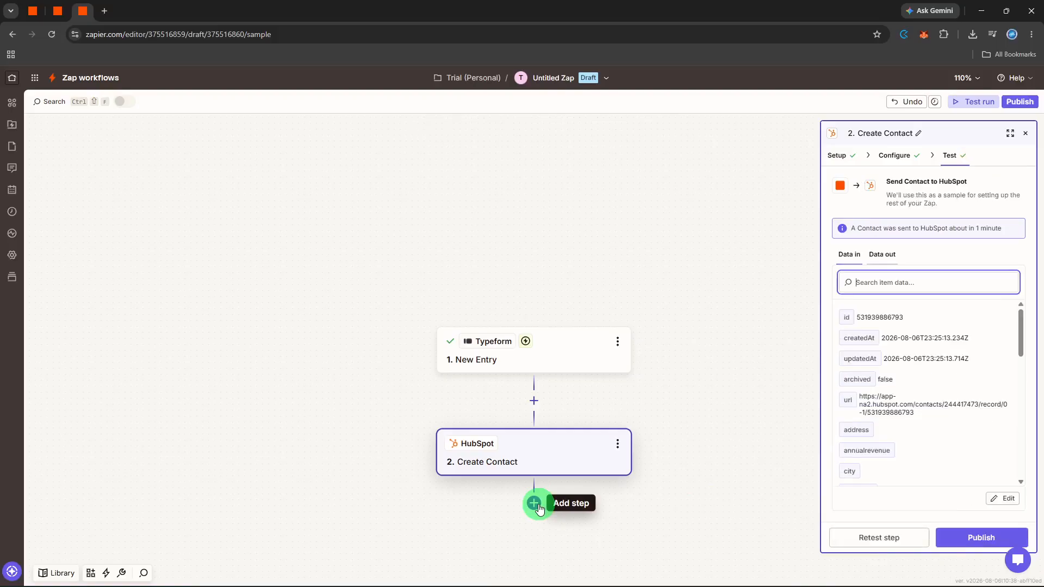
# Add a Google Sheets step after Create Contact with the Create Spreadsheet event and continue to its configuration
pyautogui.click(534, 503)
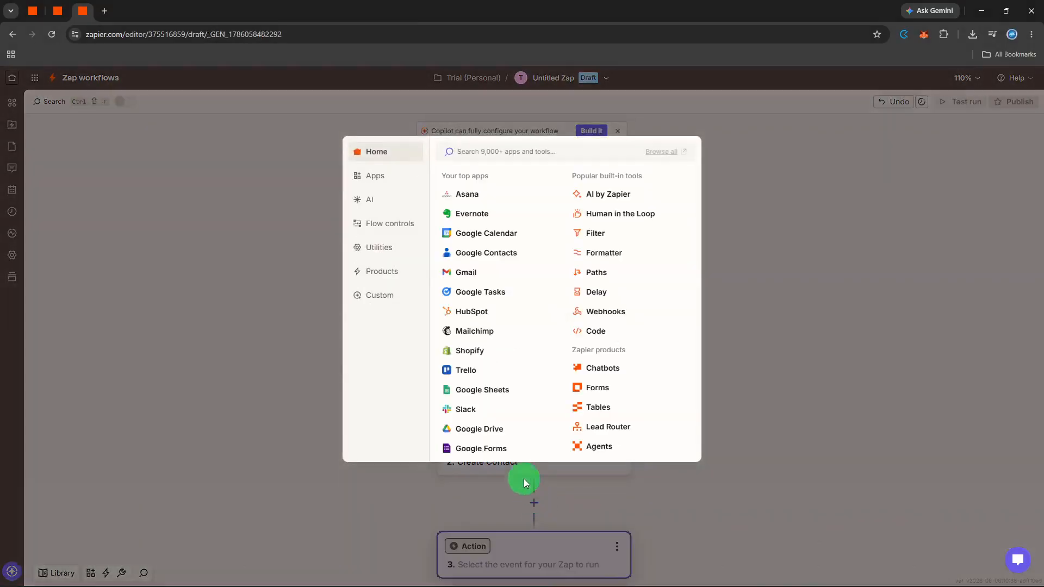
pyautogui.click(492, 393)
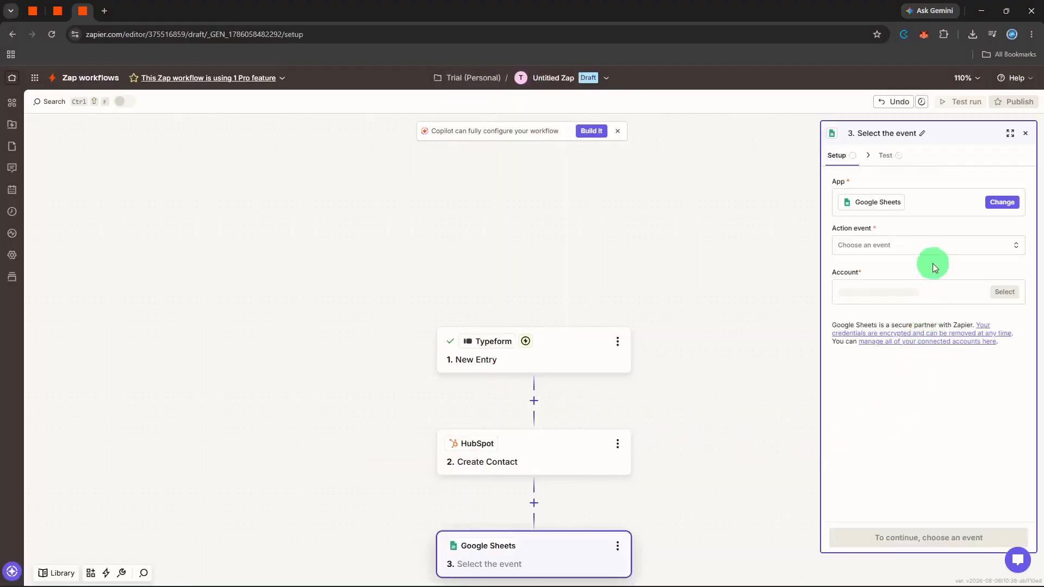
pyautogui.click(935, 248)
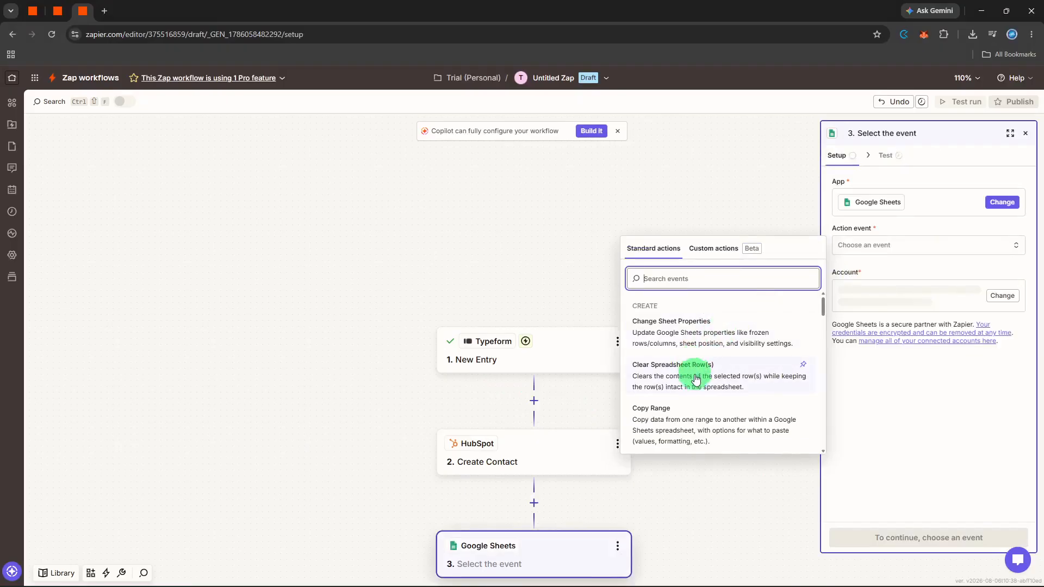
pyautogui.scroll(-2, 696, 377)
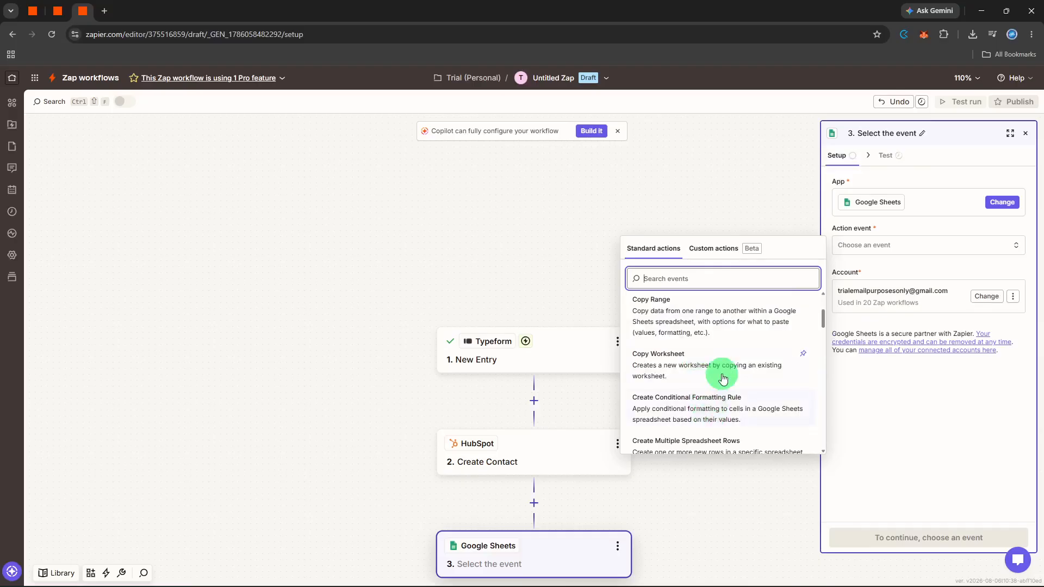
pyautogui.scroll(-1, 712, 404)
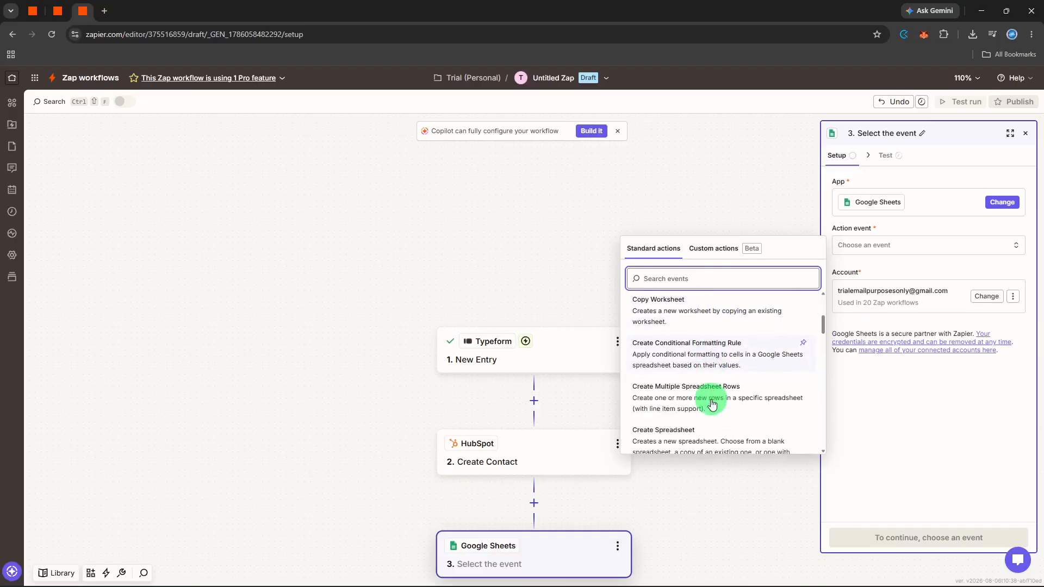
pyautogui.scroll(-1, 712, 404)
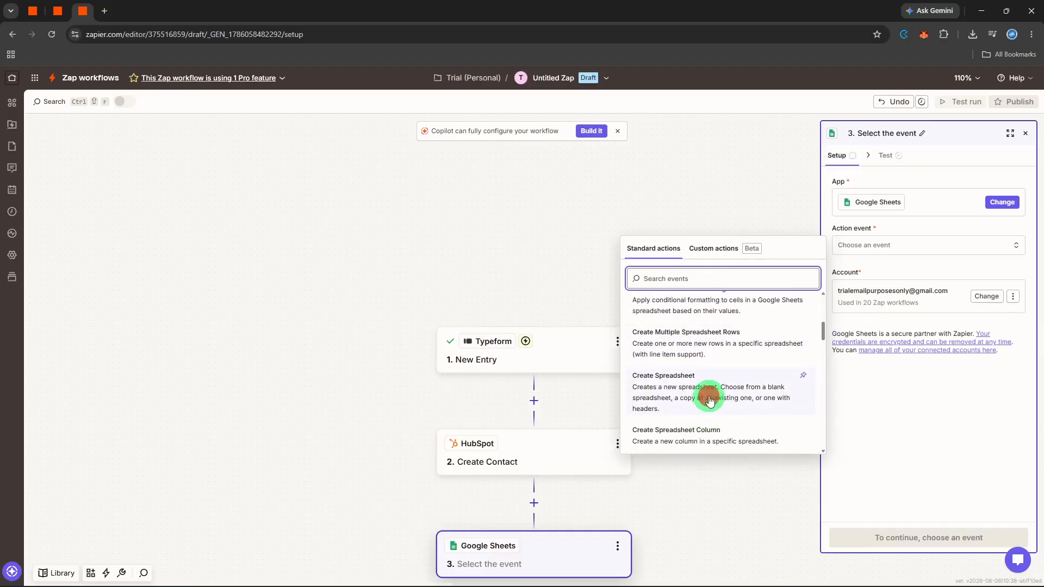
pyautogui.click(710, 401)
pyautogui.click(849, 537)
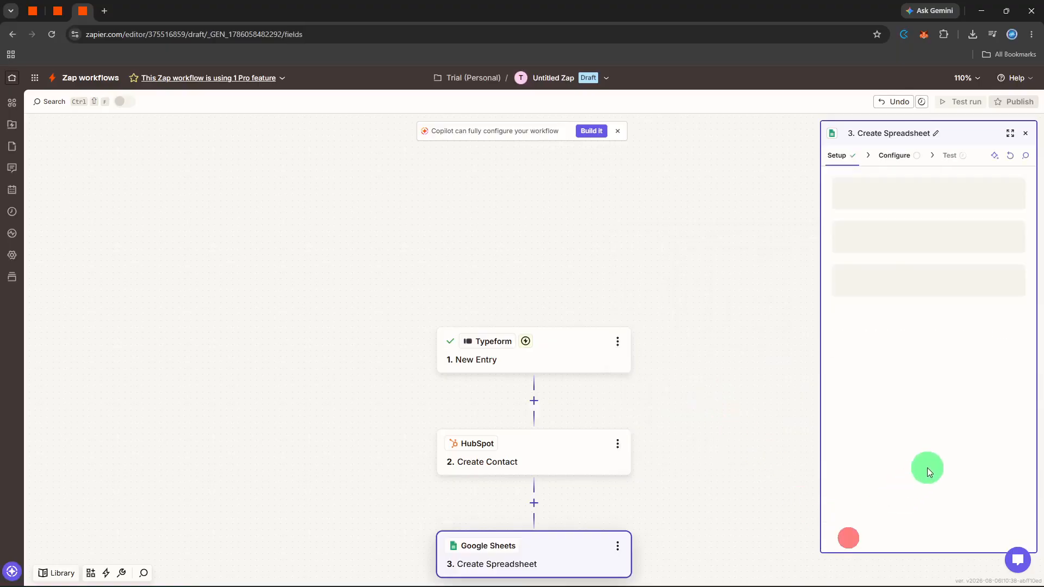
# Set the new spreadsheet's title to "New" and test the Create Spreadsheet step
pyautogui.click(934, 234)
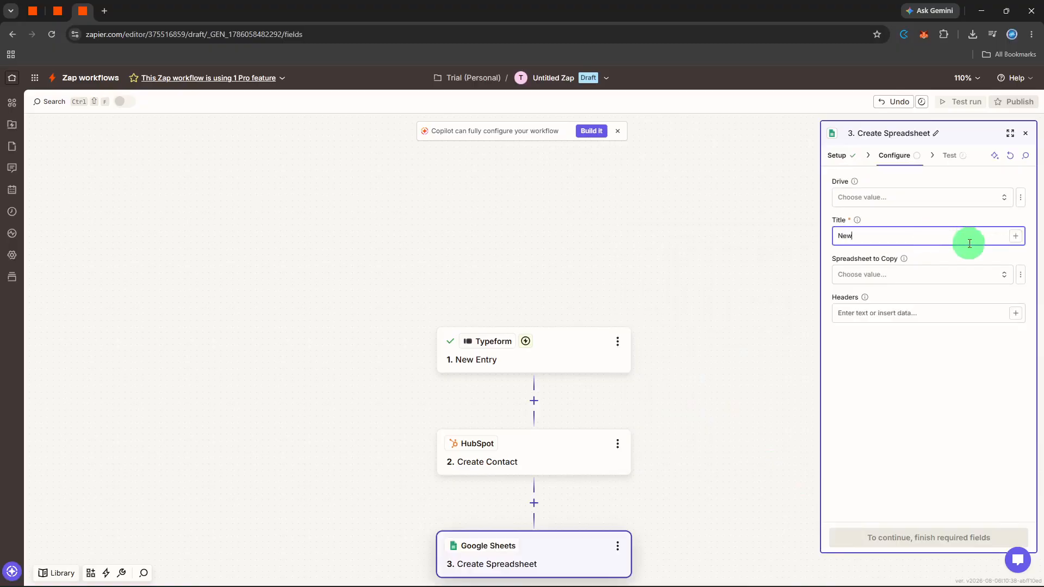
pyautogui.click(926, 500)
pyautogui.click(929, 539)
pyautogui.click(940, 538)
# Add a Slack action as the fourth step, after the Create Spreadsheet step
pyautogui.scroll(-1, 565, 448)
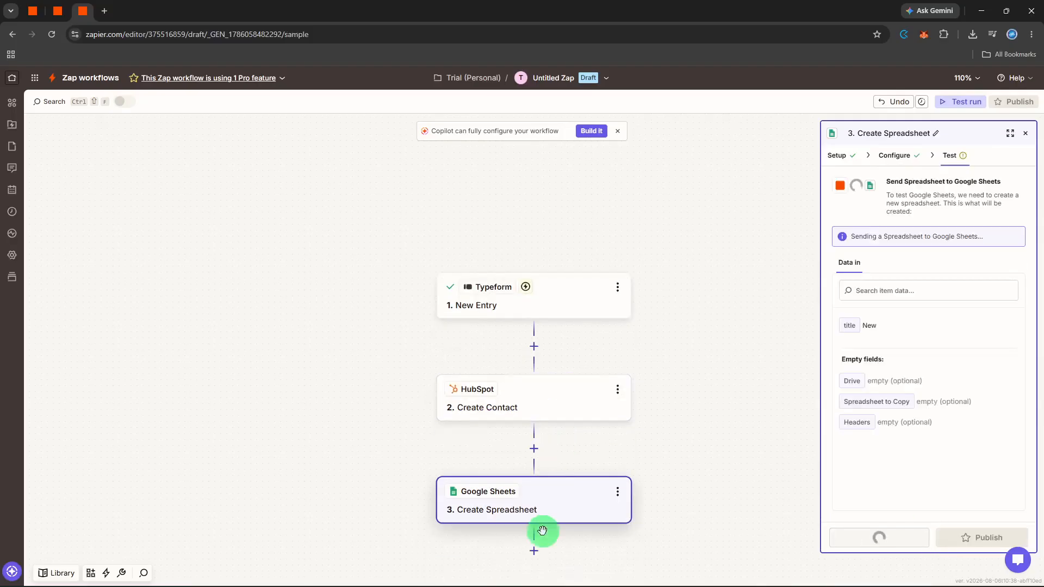
pyautogui.click(535, 550)
pyautogui.click(552, 151)
pyautogui.write('slack')
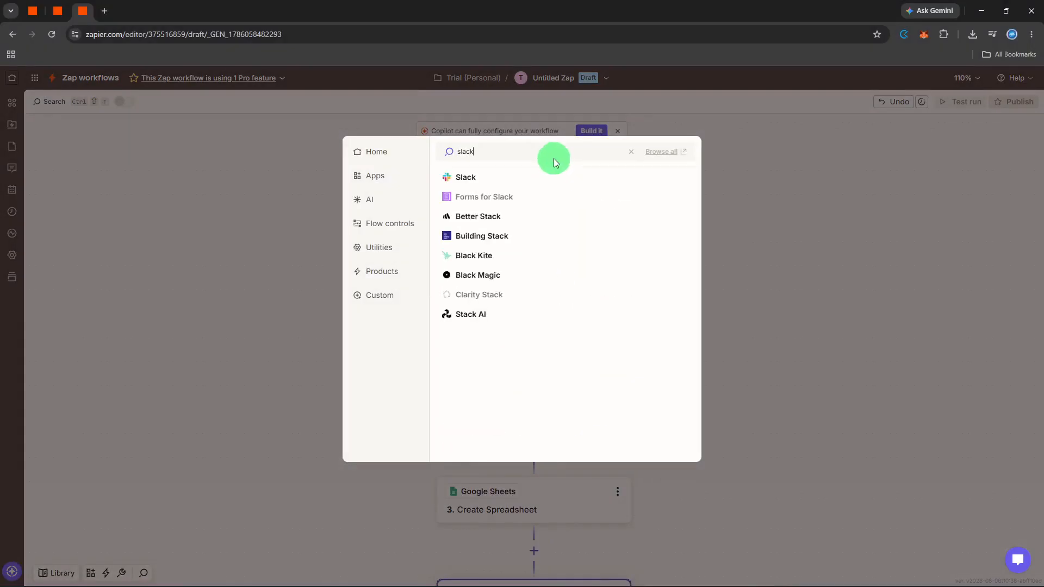
pyautogui.click(545, 172)
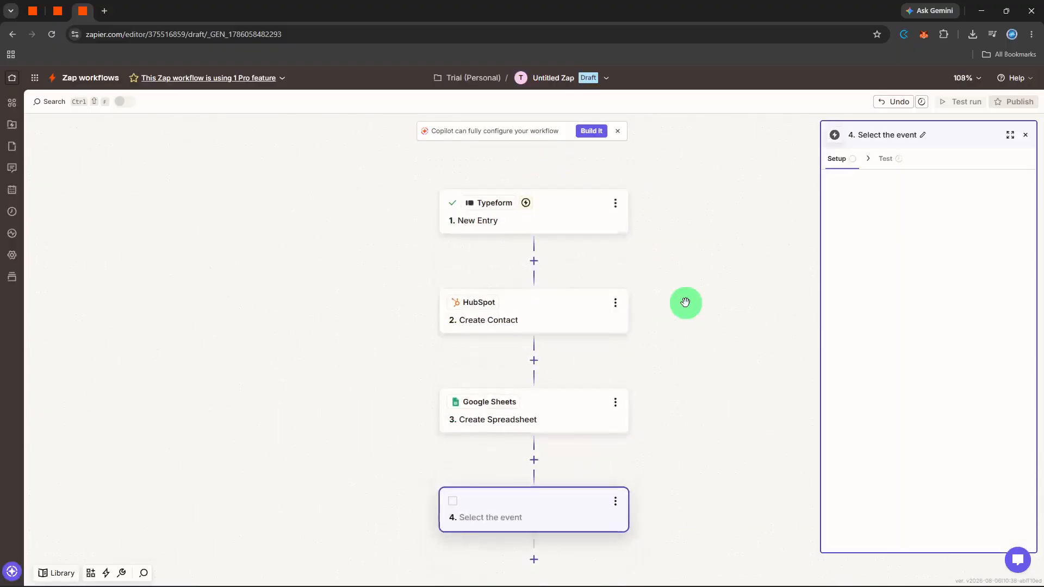
# Set the Slack step's action event to Send Channel Message and continue to its configuration
pyautogui.click(893, 245)
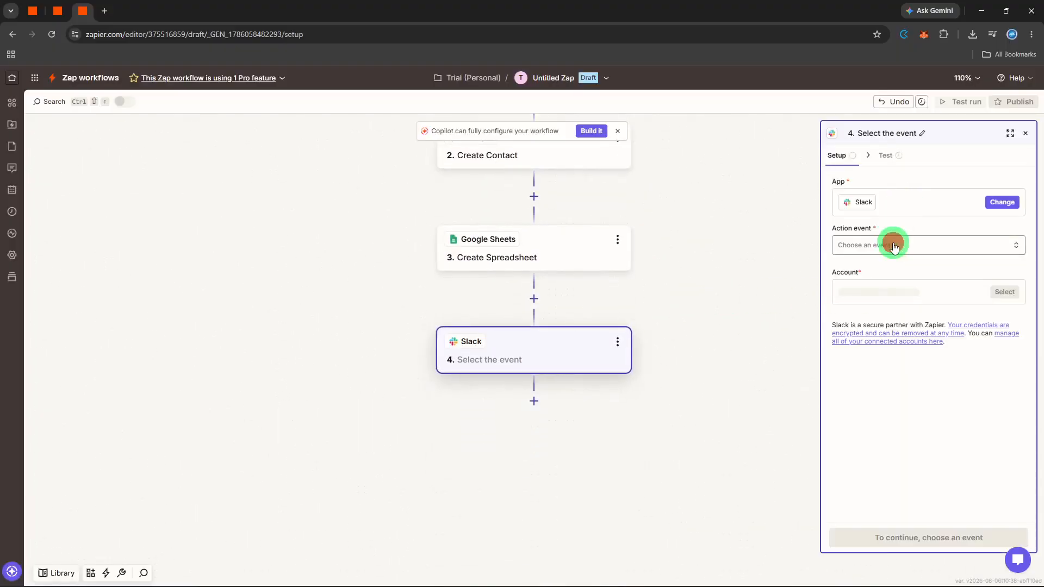
pyautogui.write('se')
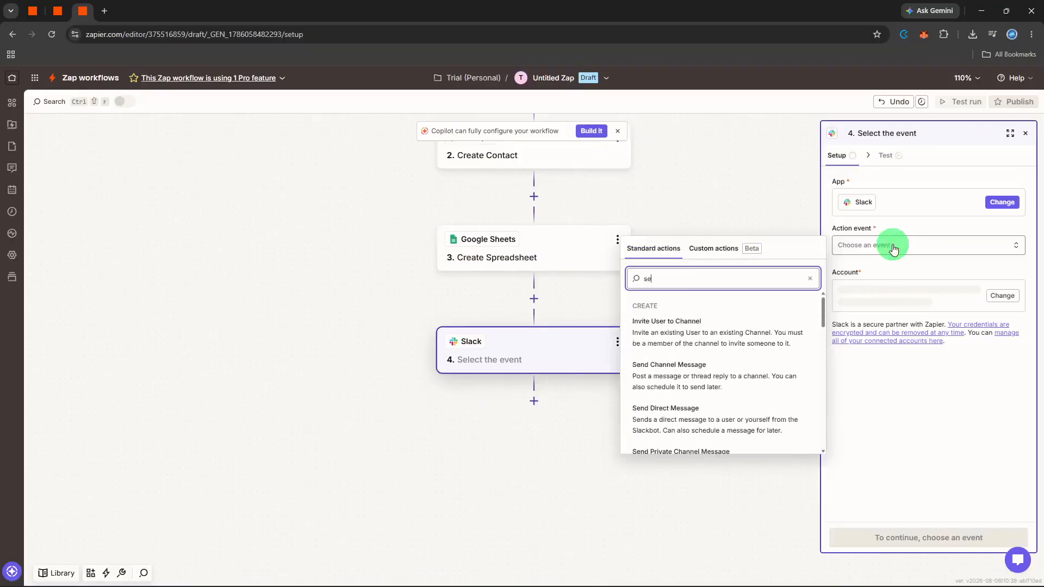
pyautogui.click(708, 380)
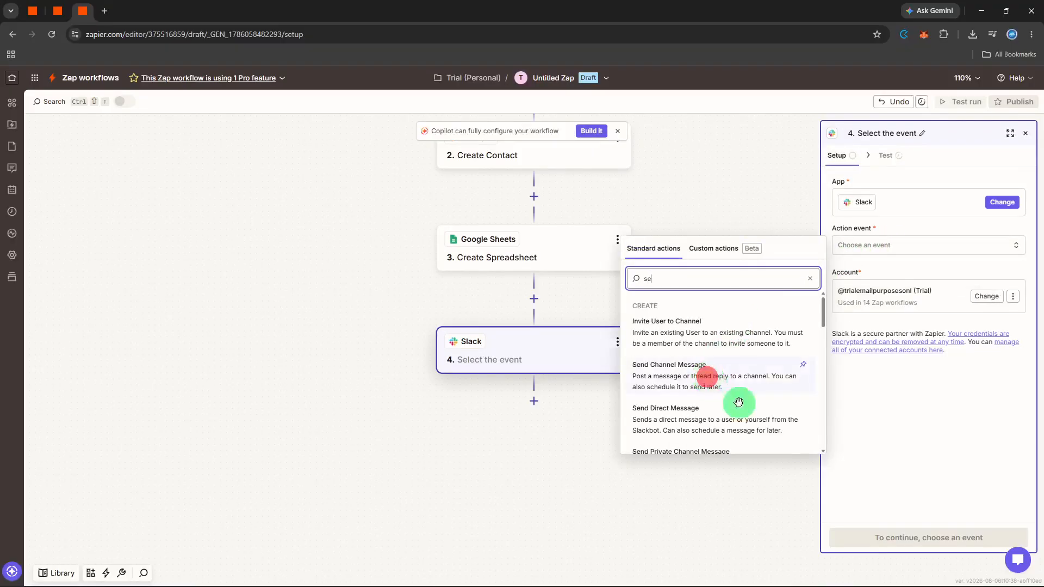
pyautogui.click(887, 529)
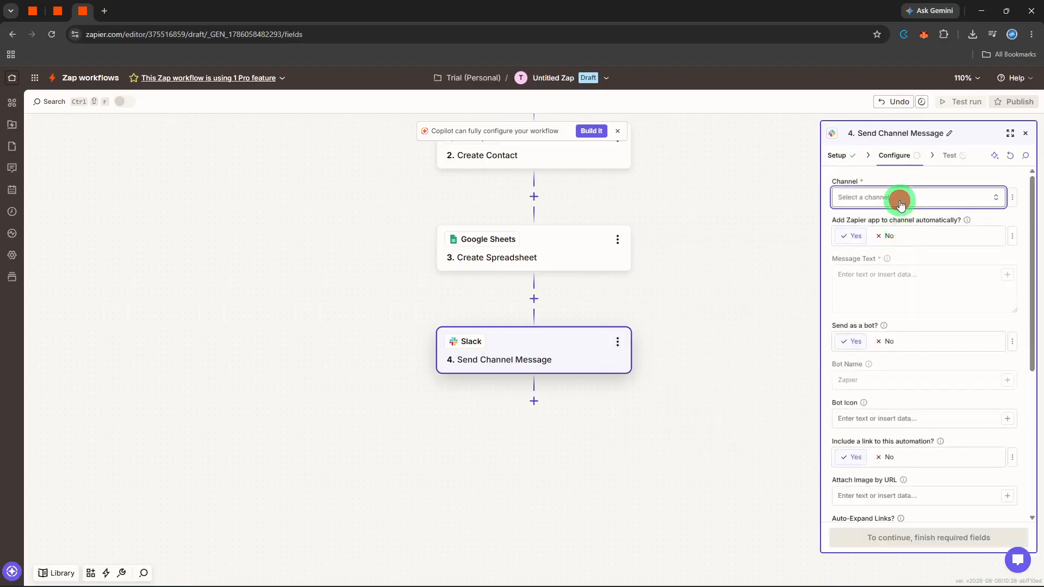
# Set the Slack message's channel to social and its message text to "New activity!"
pyautogui.click(898, 197)
pyautogui.click(735, 247)
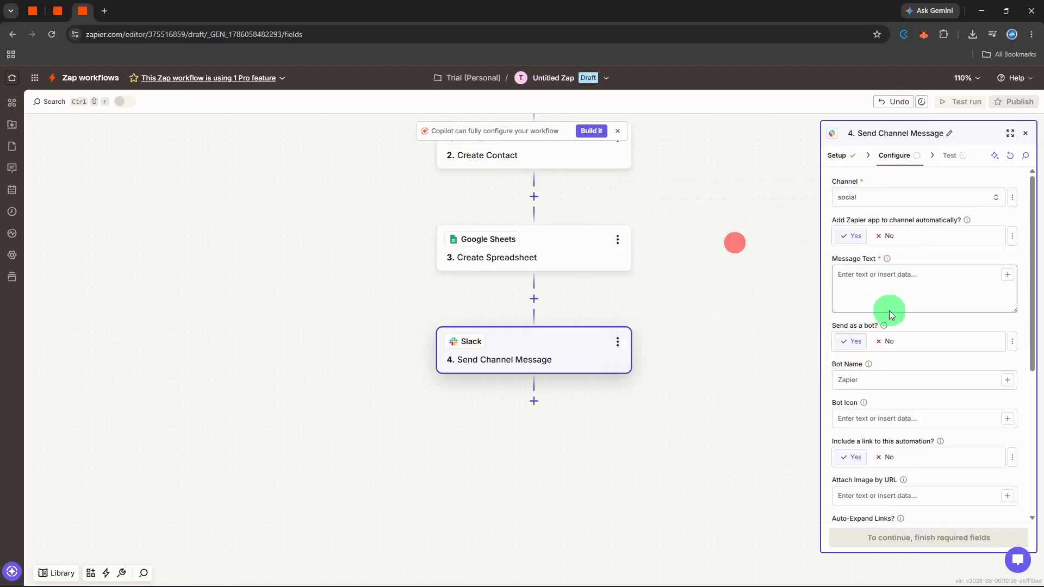
pyautogui.click(914, 296)
pyautogui.write('New ac')
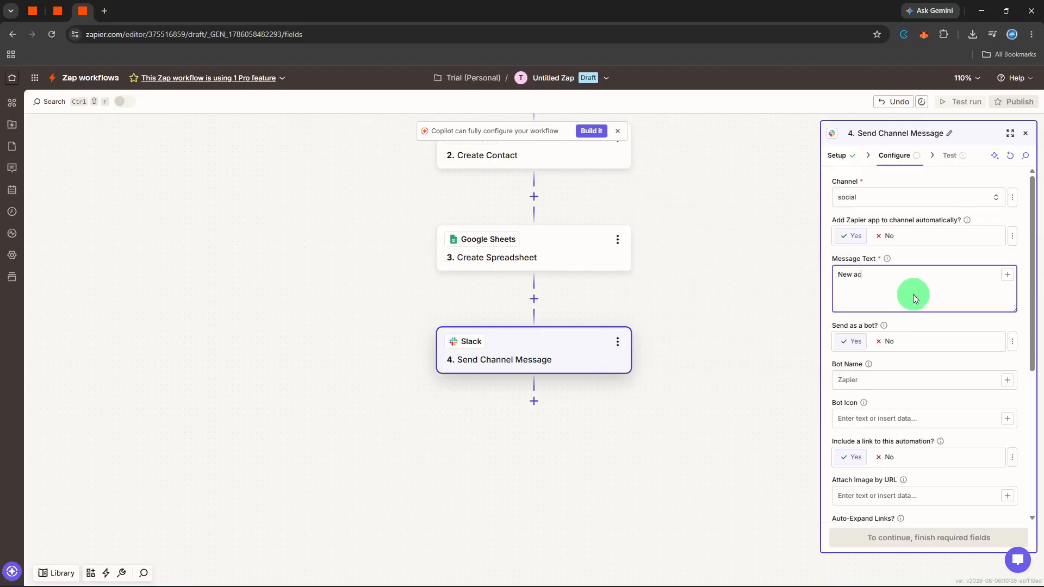
pyautogui.write('tivity@')
pyautogui.press('BackSpace')
pyautogui.write('!')
pyautogui.click(907, 406)
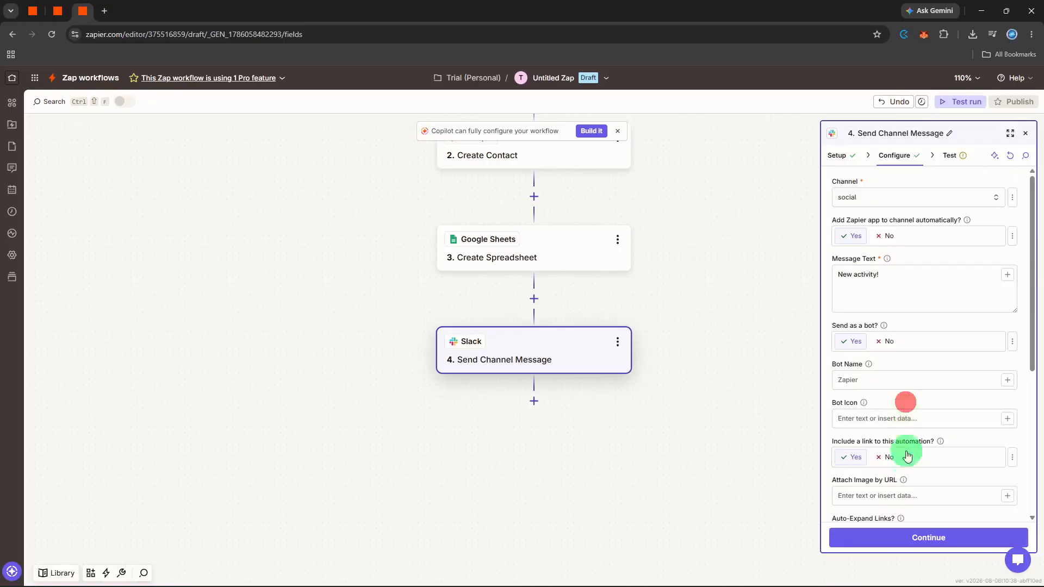
# Test the Send Channel Message step and close its settings
pyautogui.click(907, 538)
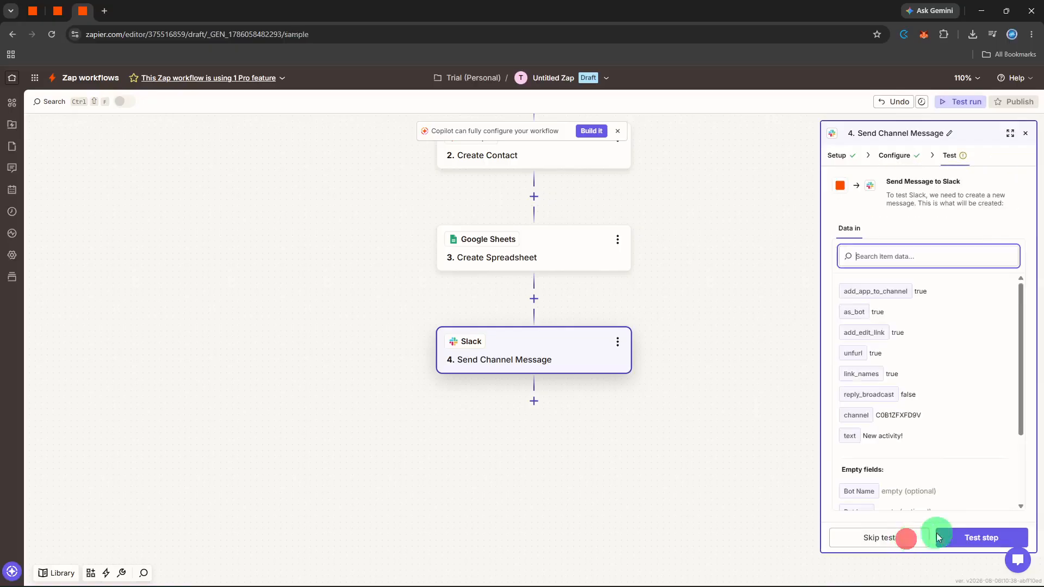
pyautogui.click(953, 539)
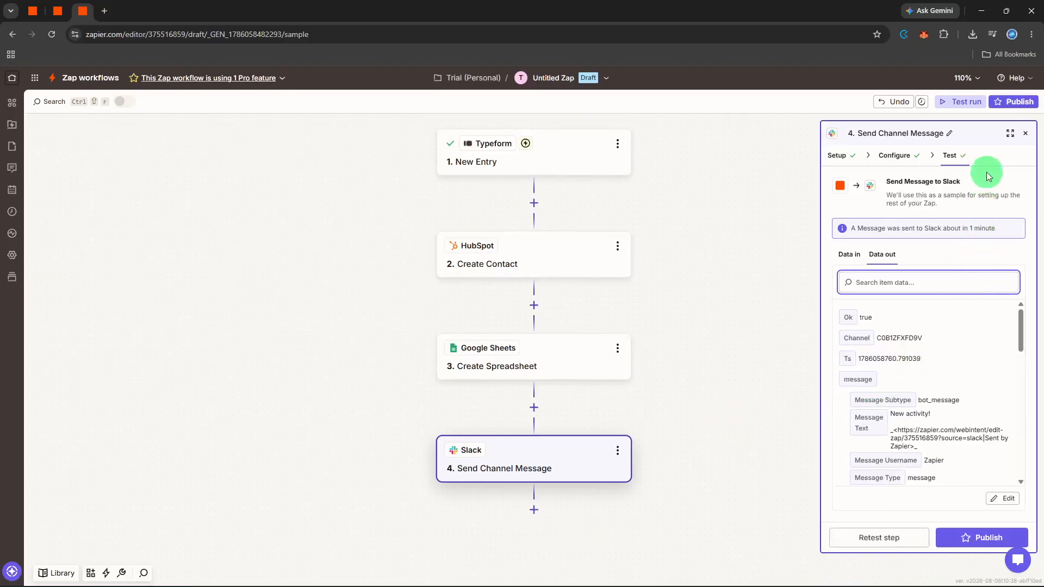
pyautogui.click(1023, 135)
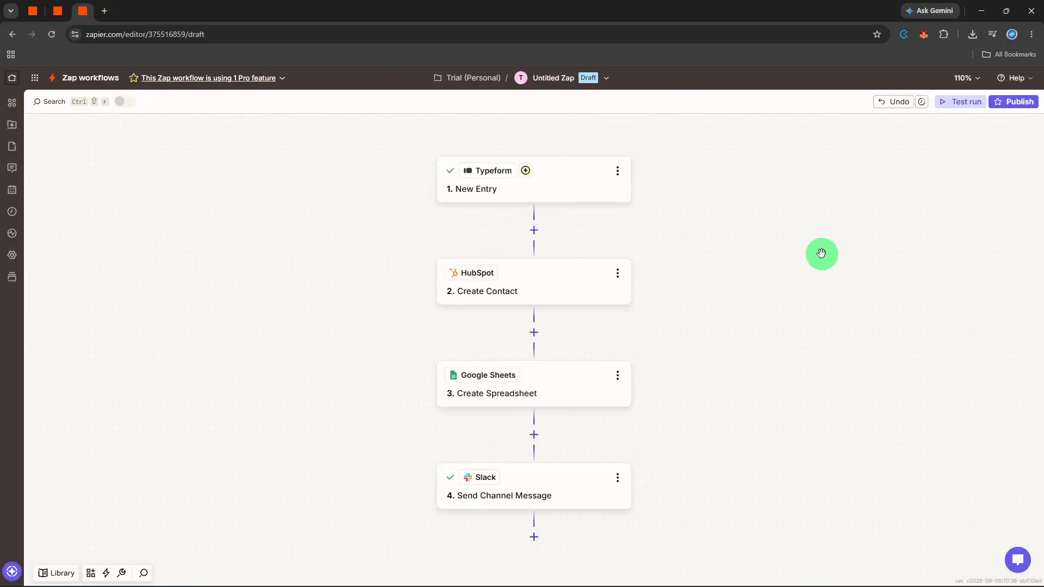
# Add a Filter step between New Entry and Create Contact, with a rule on ID (Submission Token) using the (Text) Exactly matches condition
pyautogui.click(536, 229)
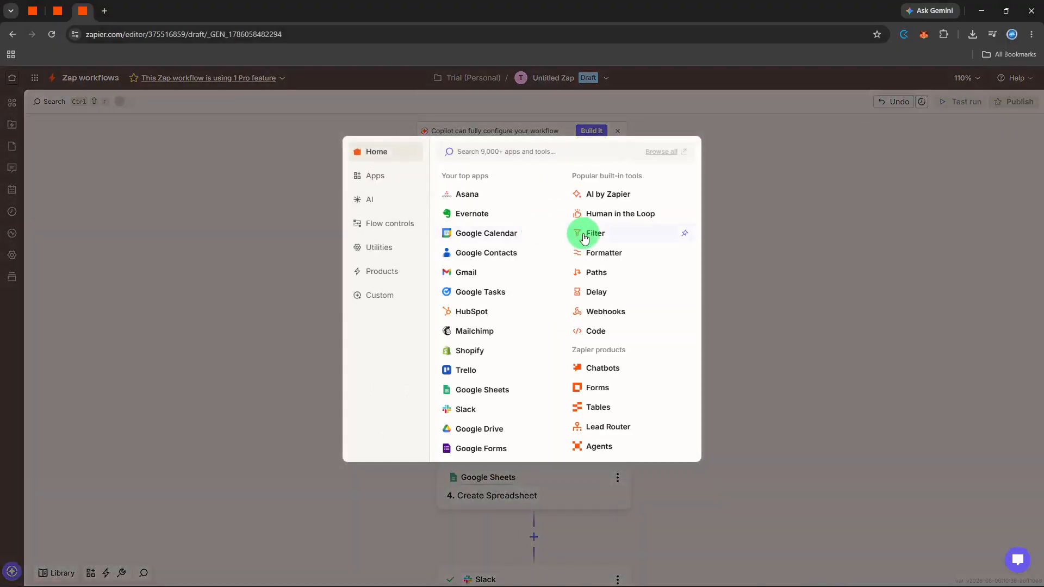
pyautogui.click(585, 235)
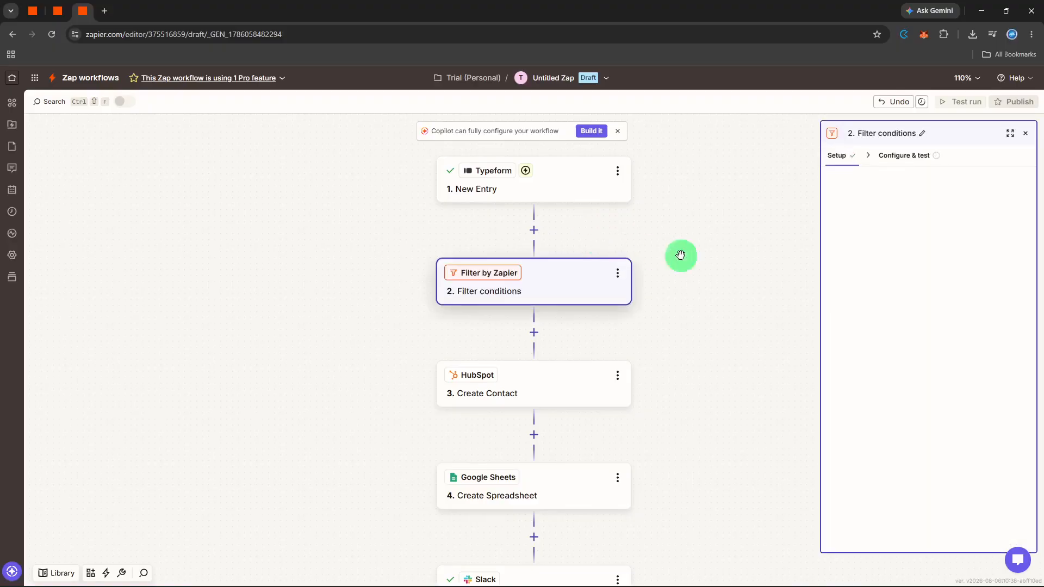
pyautogui.click(886, 205)
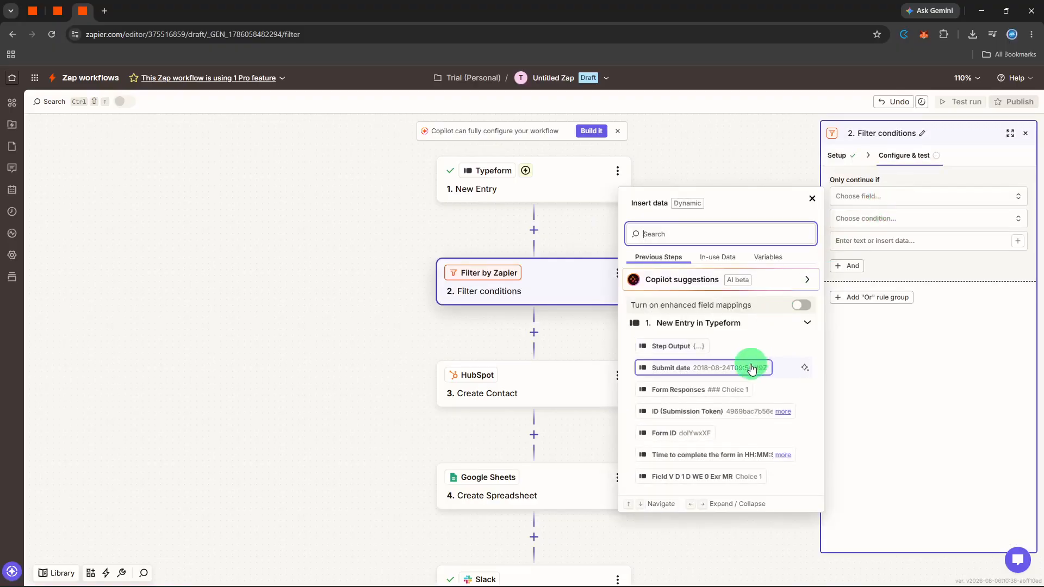
pyautogui.click(737, 409)
pyautogui.click(896, 221)
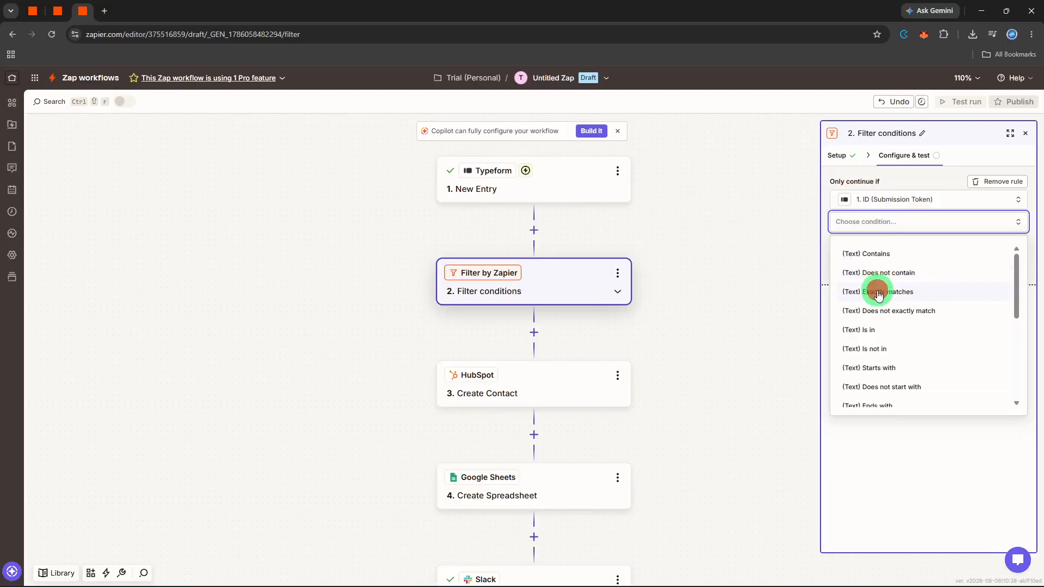
pyautogui.click(877, 292)
# Insert the Typeform Submit date as the filter rule's comparison value
pyautogui.click(896, 245)
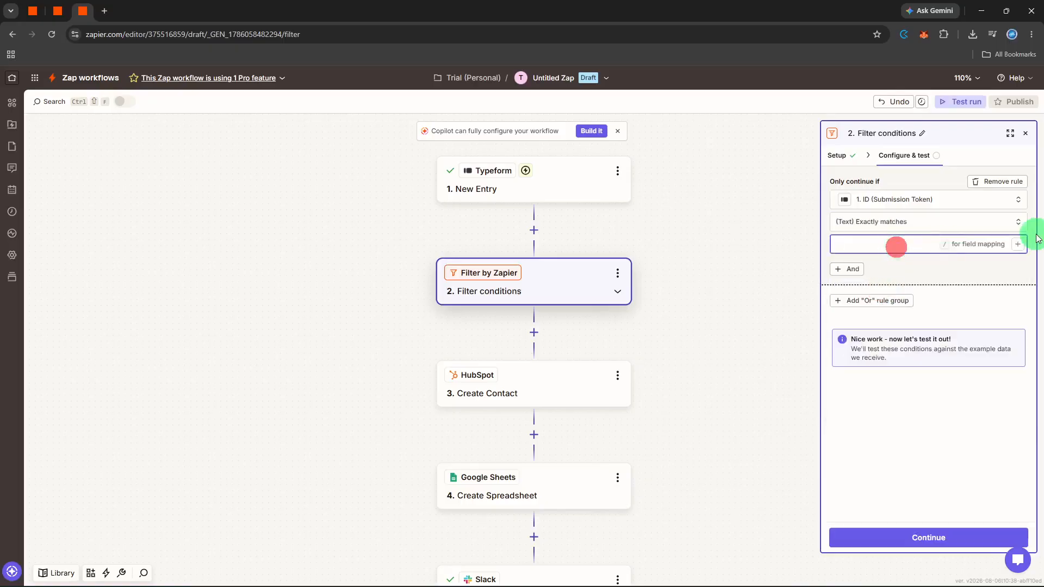
pyautogui.click(1018, 244)
pyautogui.click(733, 414)
pyautogui.click(902, 441)
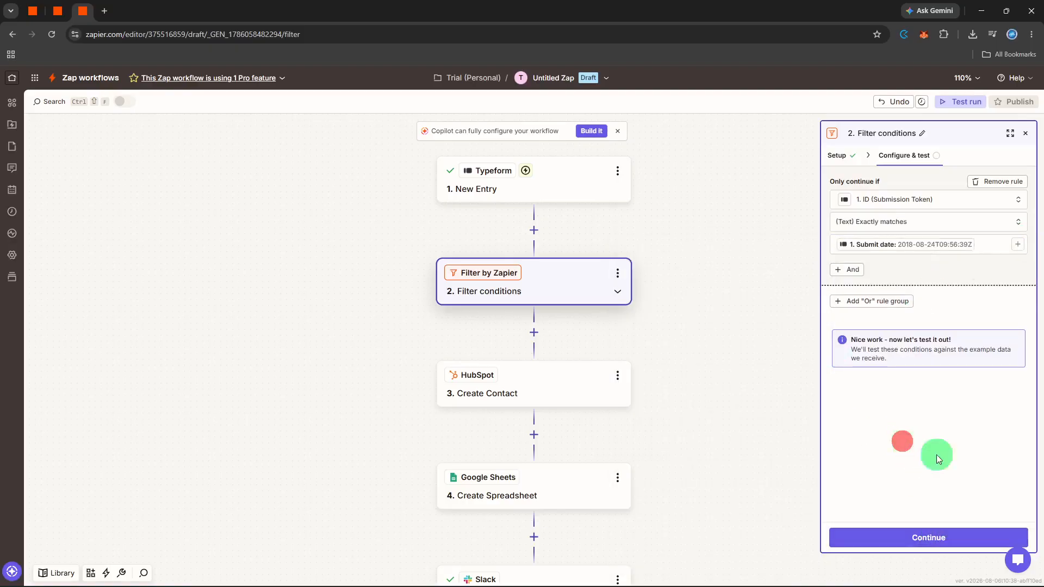
# Insert the Typeform ID (Submission Token) into the filter rule's comparison value and test the filter
pyautogui.click(1020, 245)
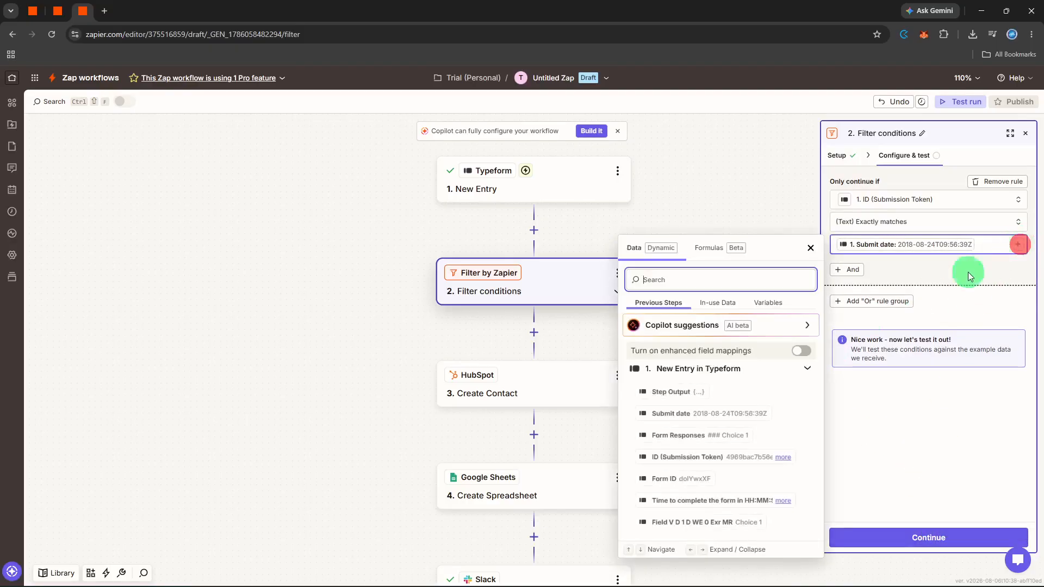
pyautogui.click(714, 459)
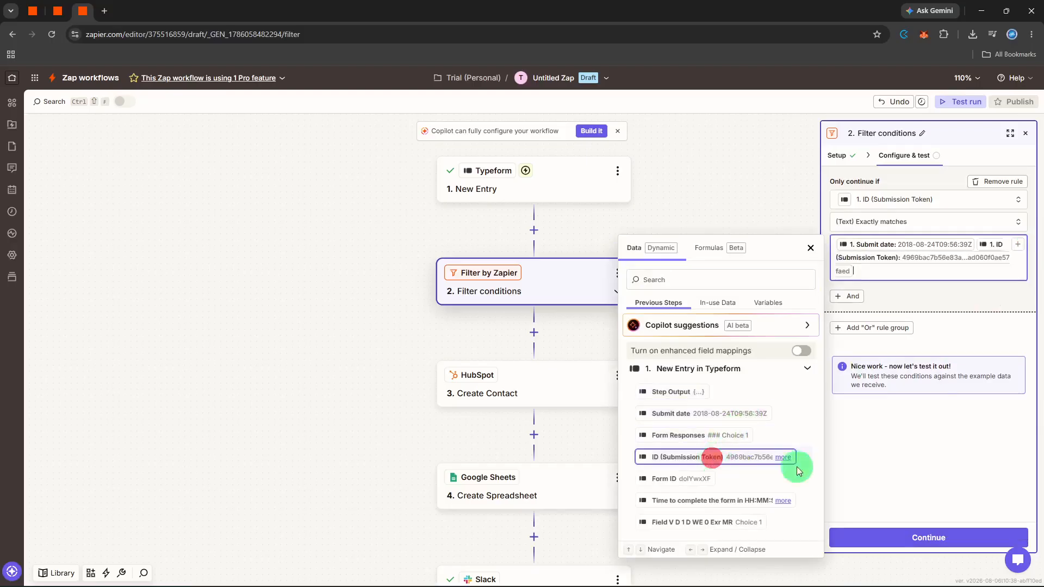
pyautogui.click(863, 475)
pyautogui.click(874, 536)
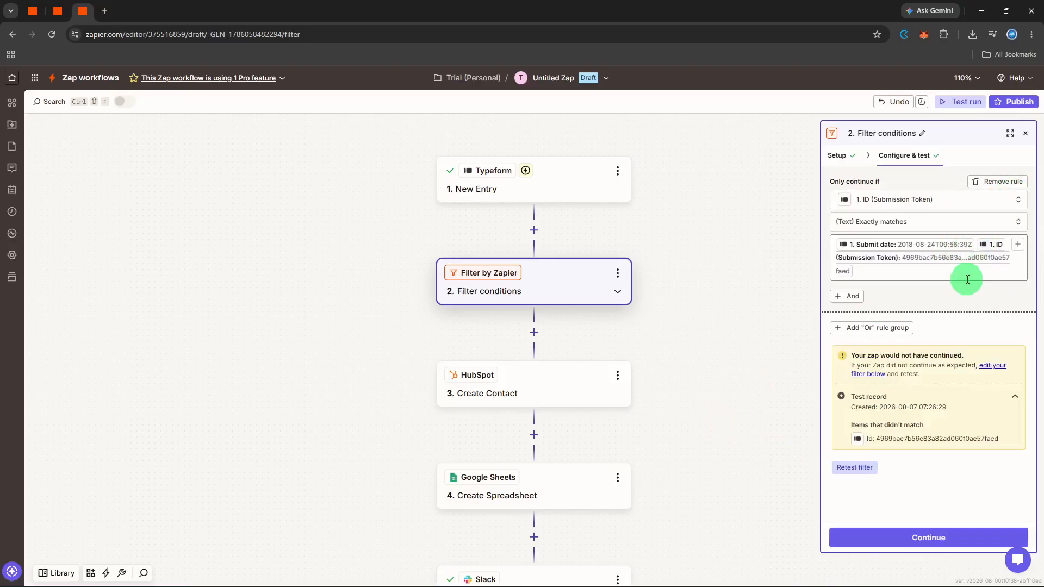
# Remove the Submit date from the filter rule's comparison value and close the filter's settings
pyautogui.click(976, 243)
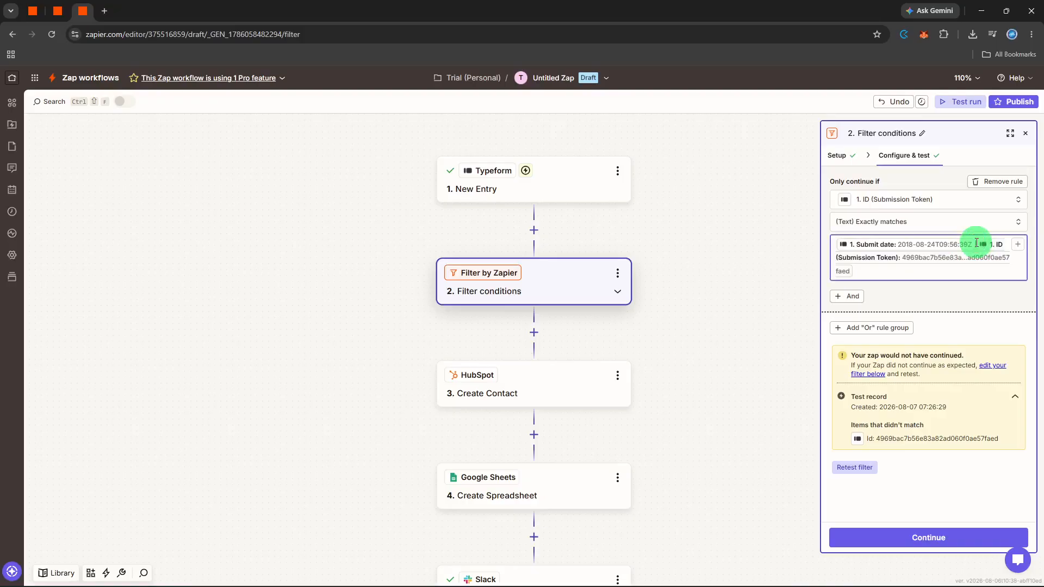
pyautogui.press('BackSpace')
pyautogui.click(946, 537)
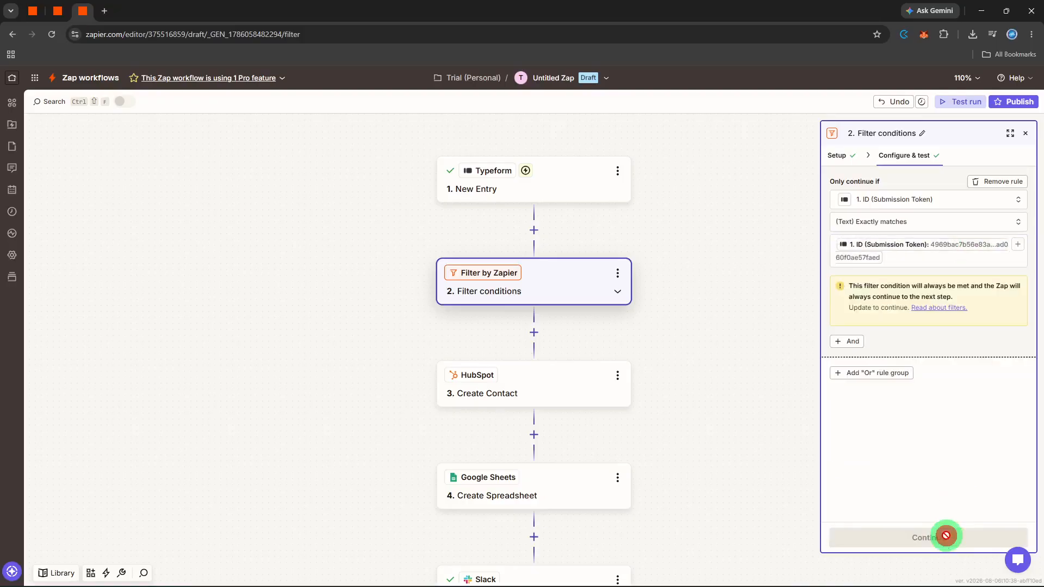
pyautogui.click(1027, 134)
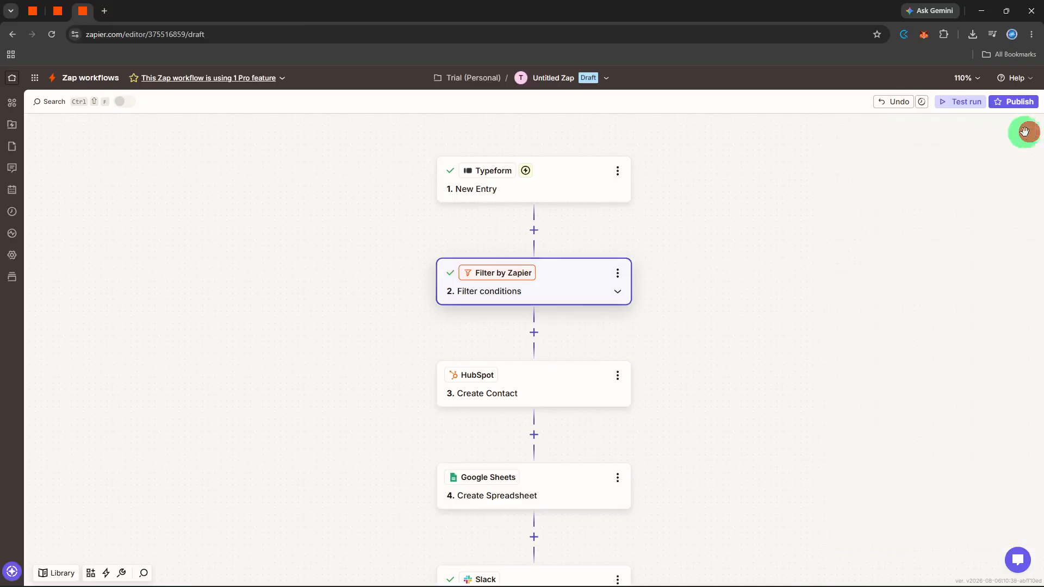
# Rename the Zap as "leads"
pyautogui.click(580, 87)
pyautogui.click(570, 104)
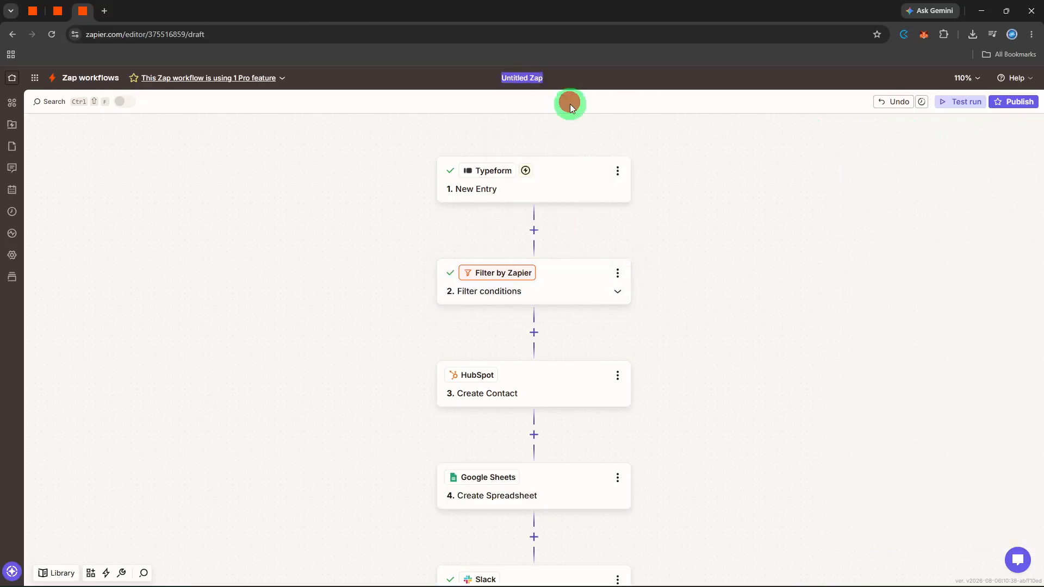
pyautogui.write('leads')
pyautogui.press('Return')
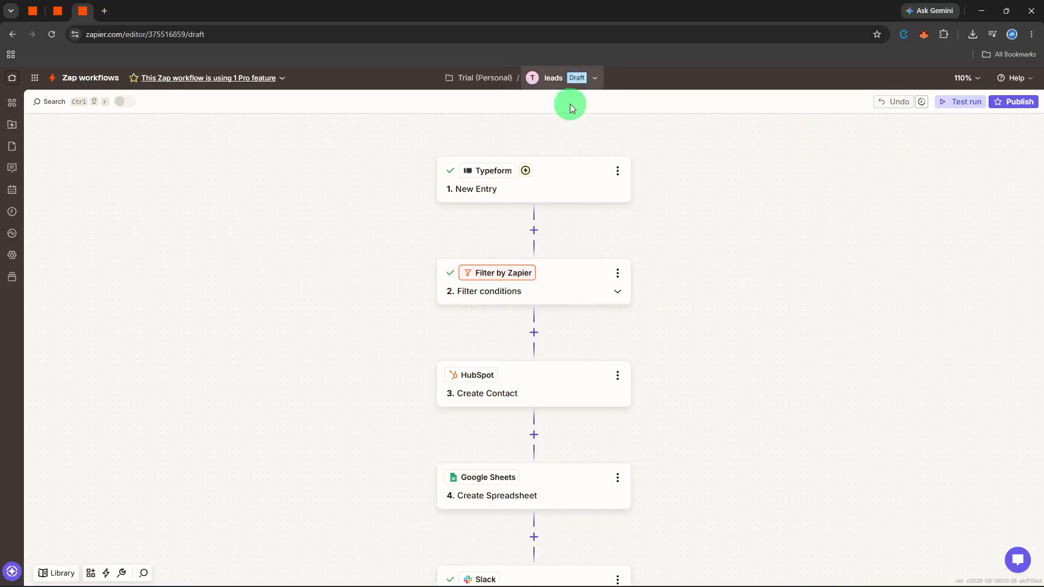